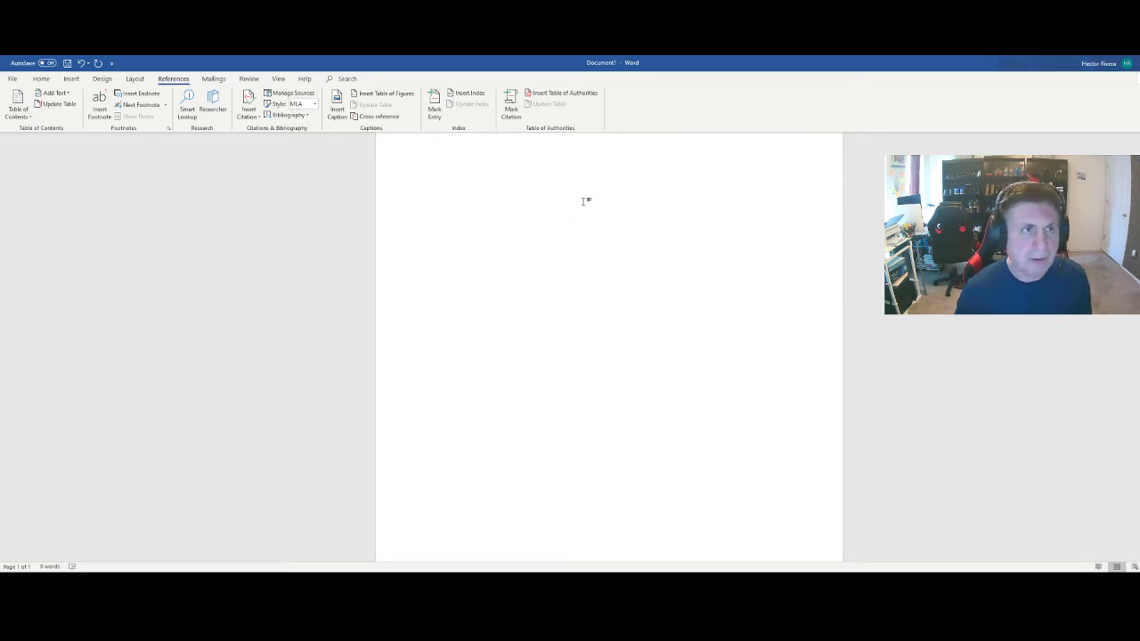
Show the ruler and set a first-line indent of 0.5 inch for the blank document's paragraph
{"action": "left_click", "coordinate": [279, 79]}
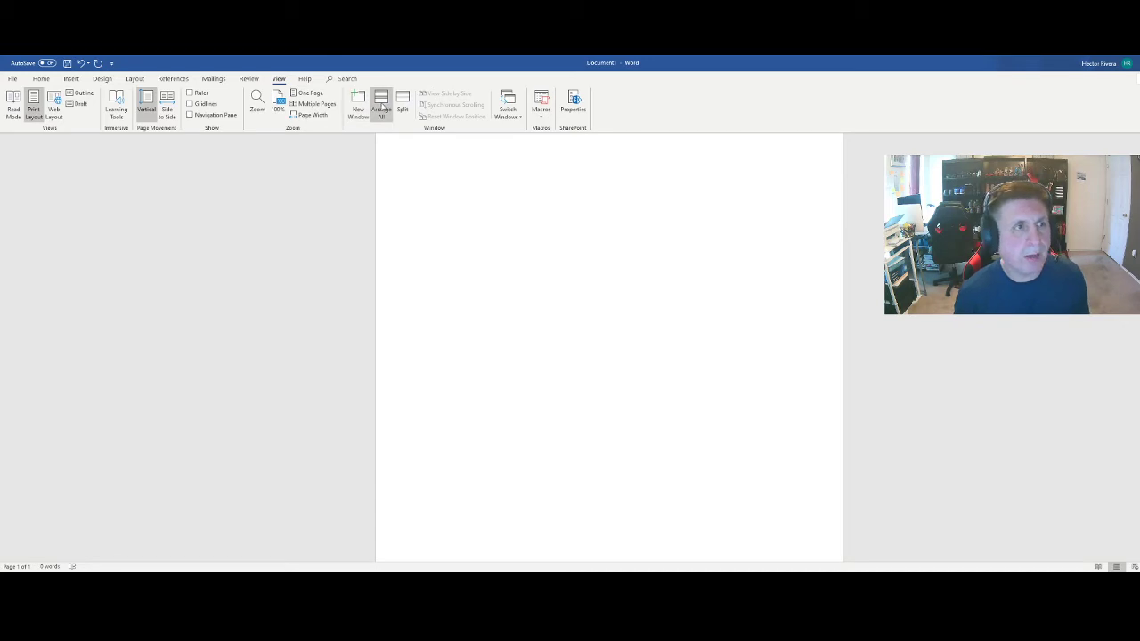
{"action": "left_click", "coordinate": [190, 92]}
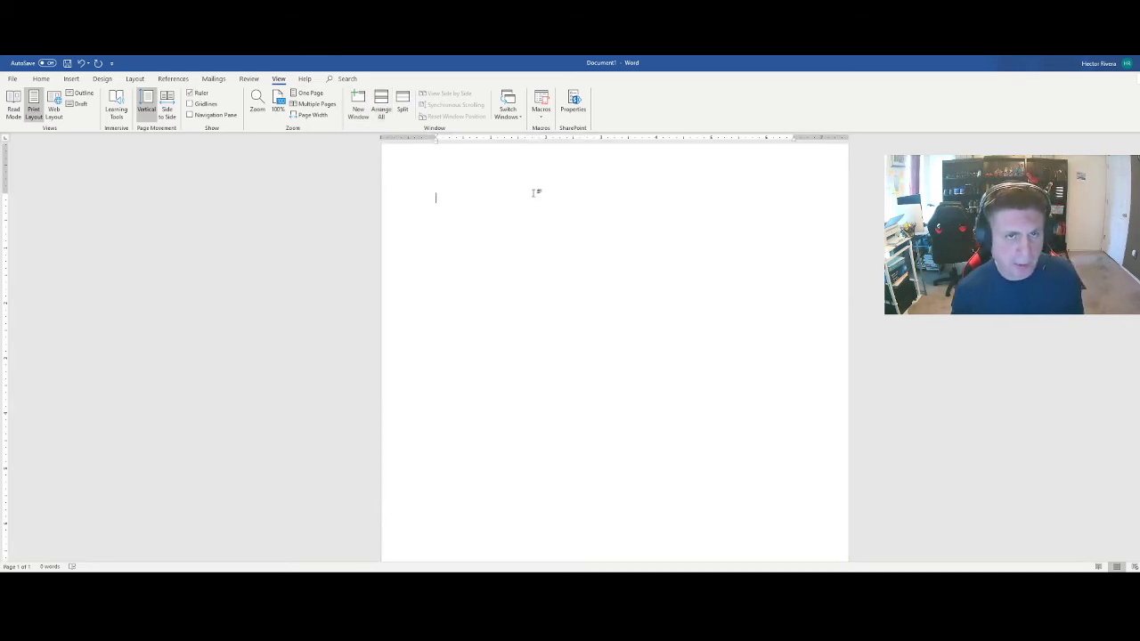
{"action": "left_click", "coordinate": [437, 138]}
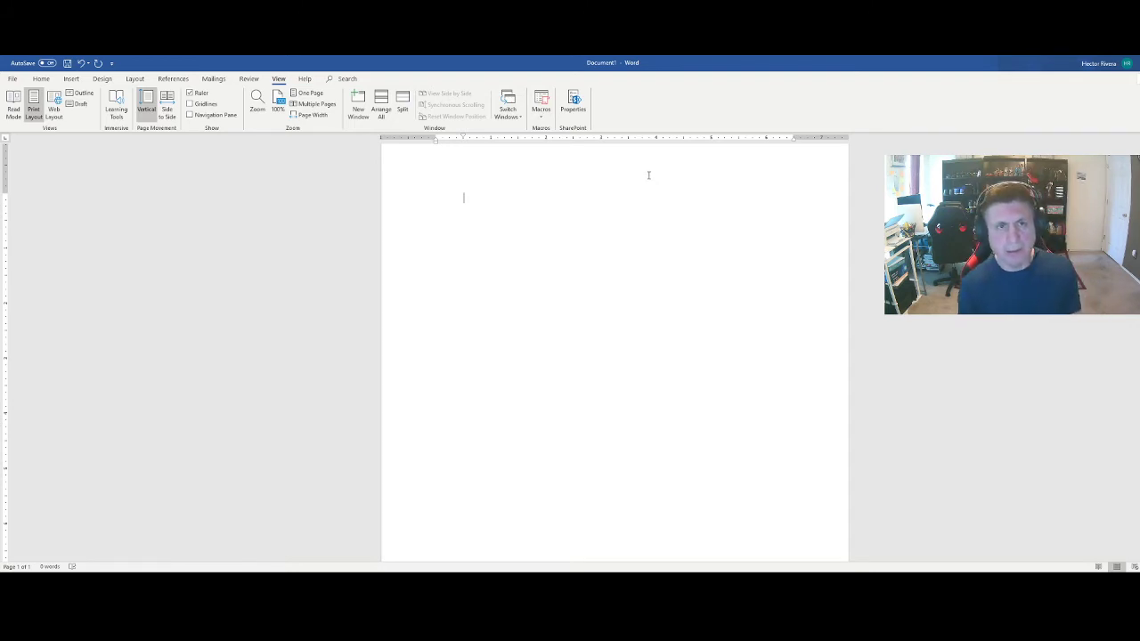
Enter three lines of placeholder text to try out the first-line indent, and delete them
{"action": "type", "text": "Alksasdjlkad lkadfj lksadfj lkasdj ladsjlfa fljadf"}
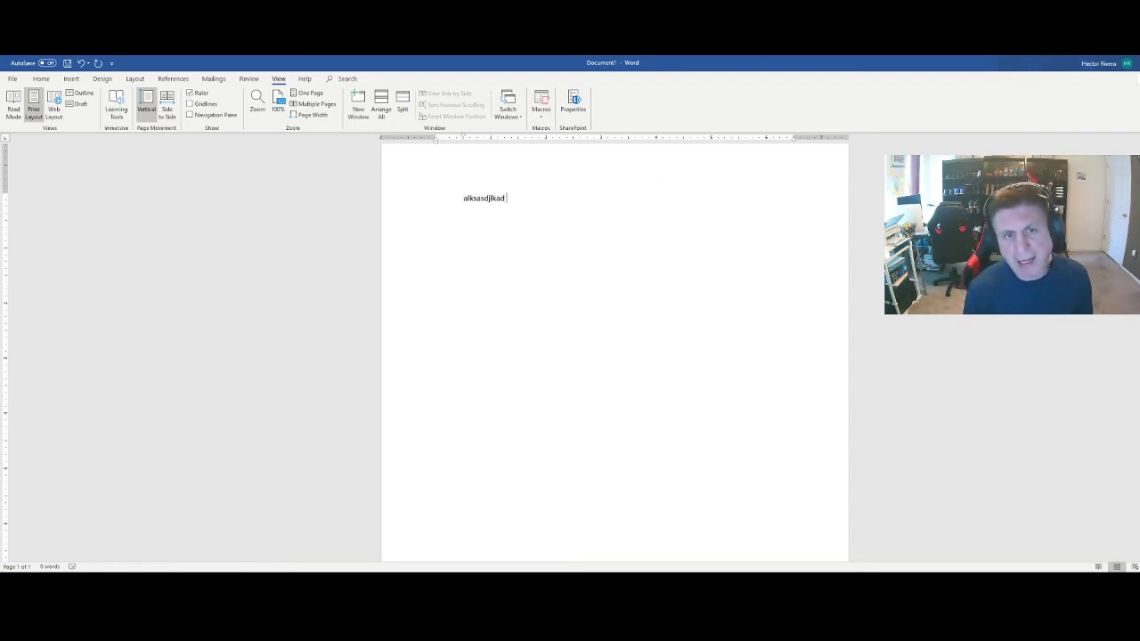
{"action": "type", "text": "lkasdf lkafj lkadsj lkasdj lkasdj"}
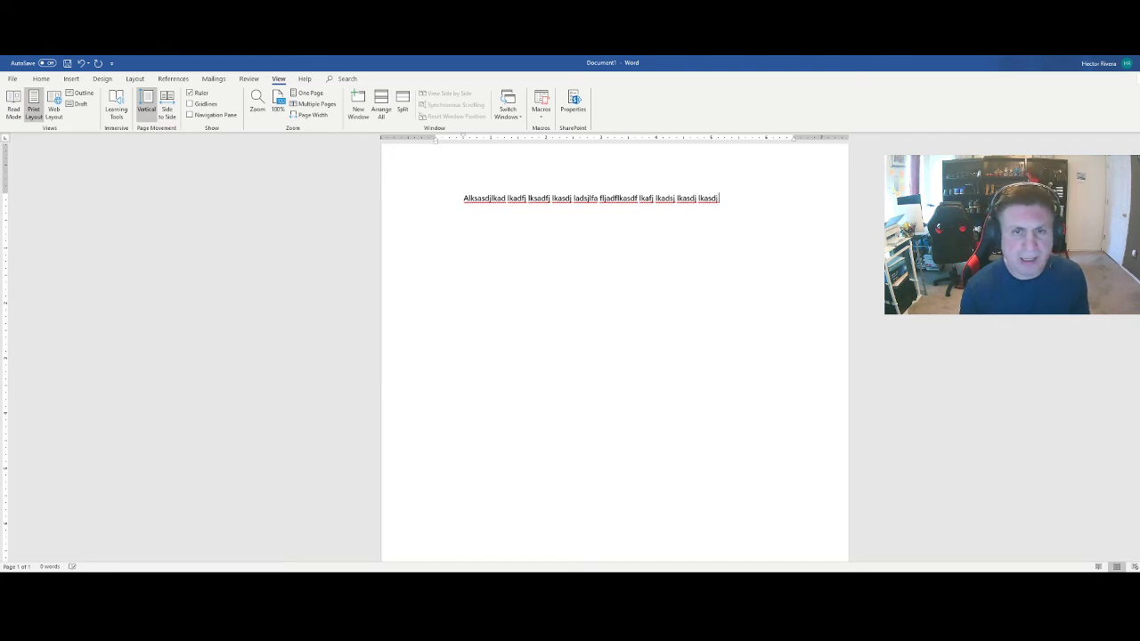
{"action": "type", "text": " ldaskfj ladsfkj asdlfjad sflkjsafd lkdasjf lkadsfj lkdasfj lkadsfj lkadsfj dlsakfj dasflk"}
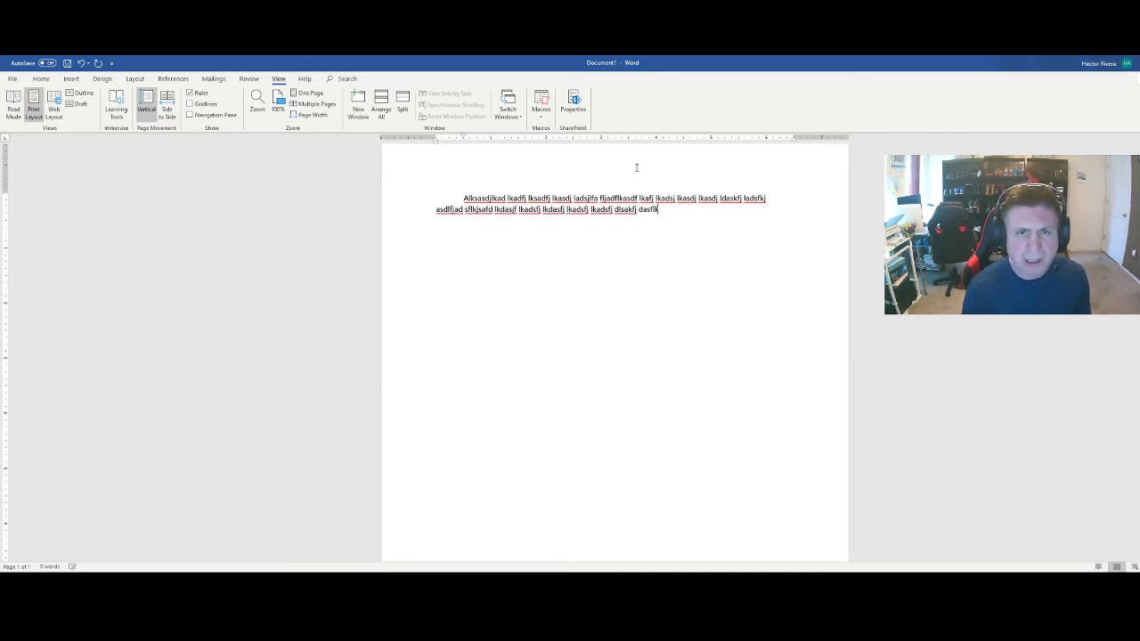
{"action": "type", "text": " adsflkj dasflkd asflkadfs lkasdf lkdsaf lkdasf lkdasf jldasfasdlfk dfskjd sfal"}
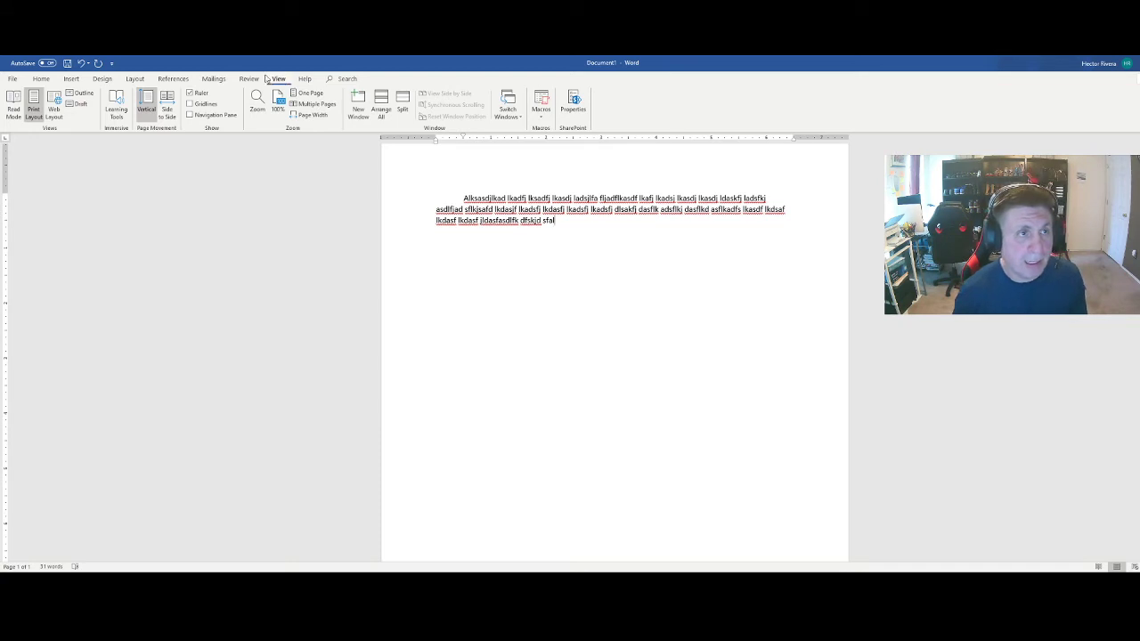
{"action": "left_click", "coordinate": [173, 79]}
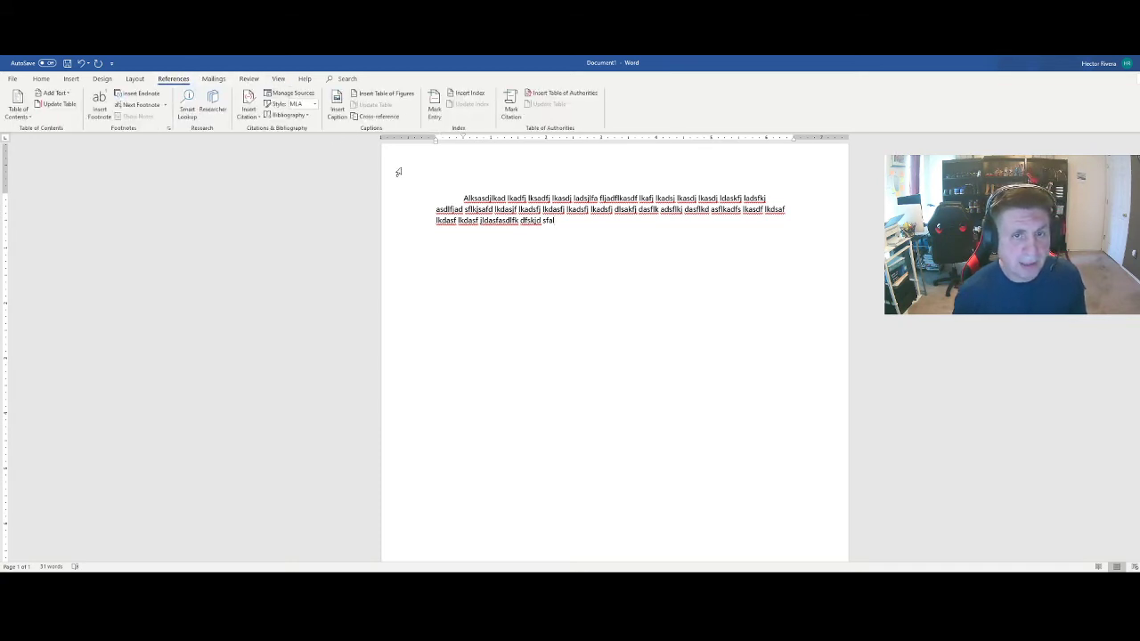
{"action": "left_click_drag", "start_coordinate": [459, 202], "coordinate": [583, 226]}
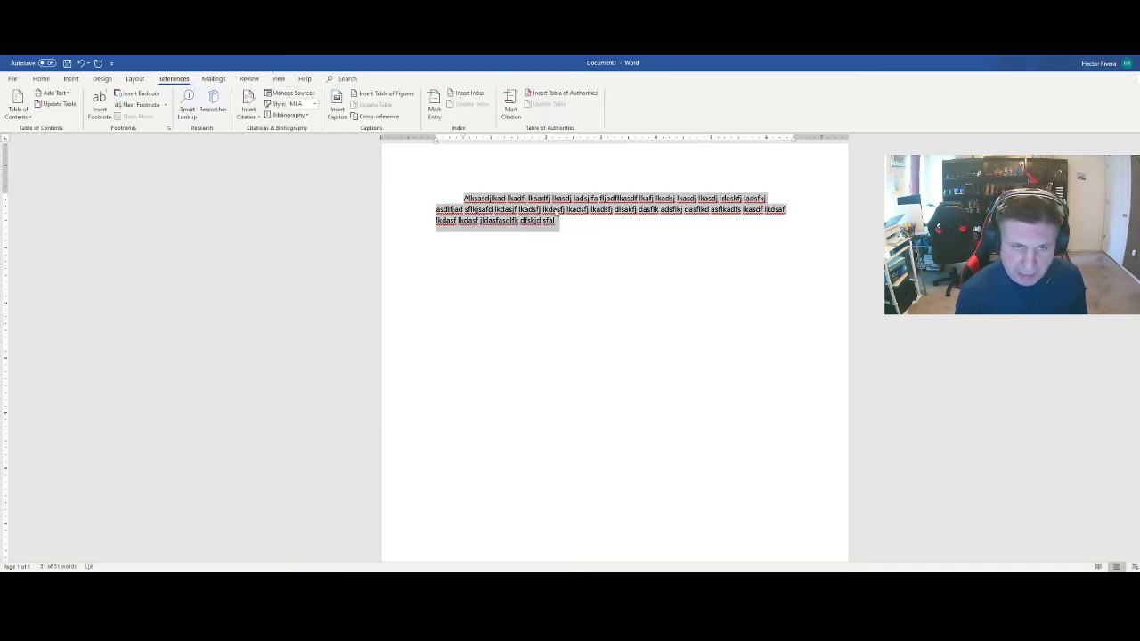
{"action": "key", "text": "BackSpace"}
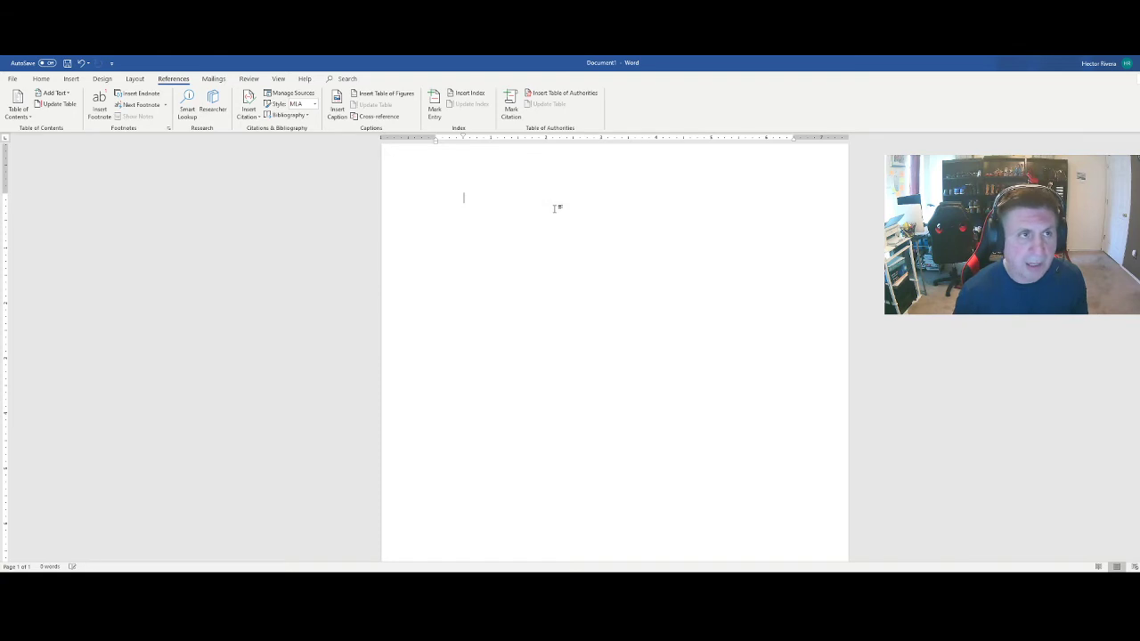
Increase the paragraph's line spacing and write a first two-line paragraph of placeholder text
{"action": "left_click", "coordinate": [136, 80]}
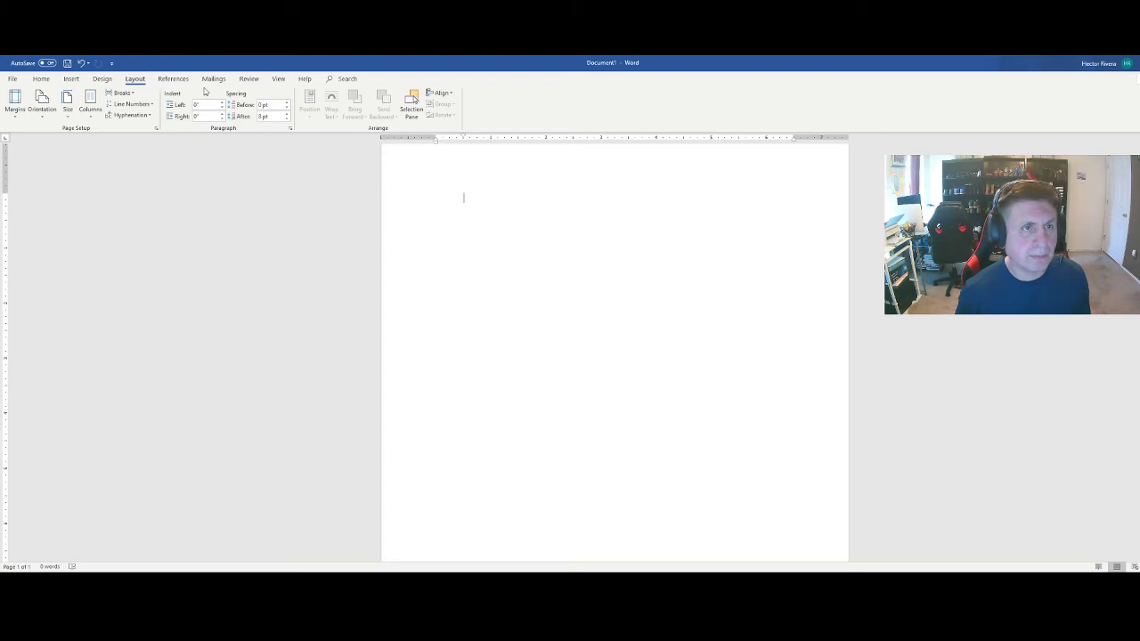
{"action": "left_click", "coordinate": [45, 80]}
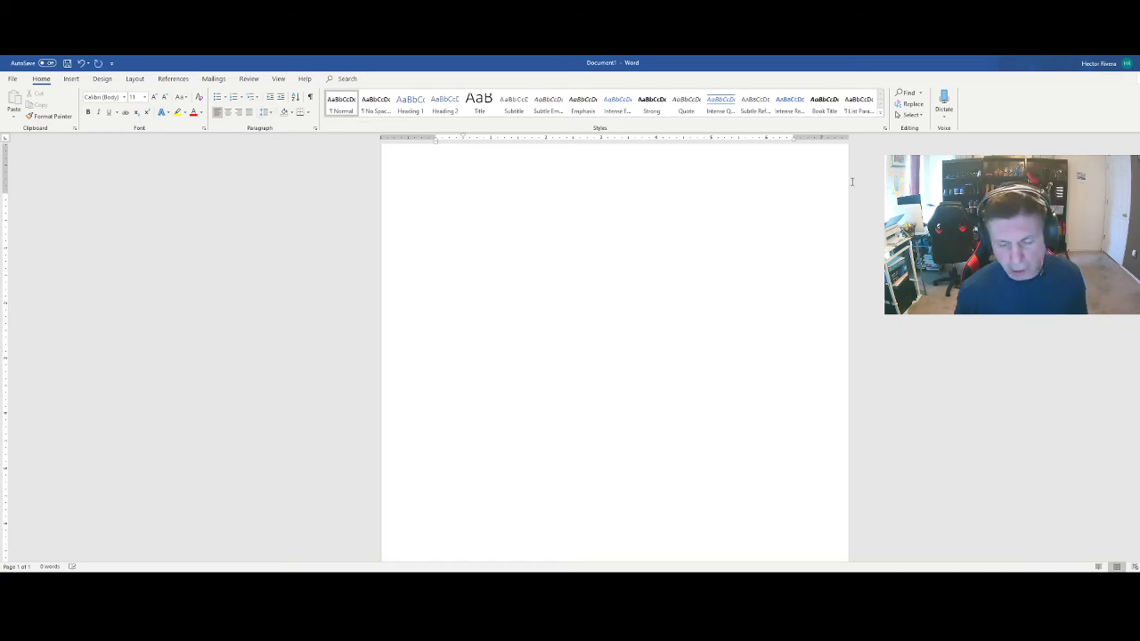
{"action": "type", "text": "Ljdsal jlkasdjflkasdj lkasfdj ladskj ldasjd aslfjd alsfjd lsafj d"}
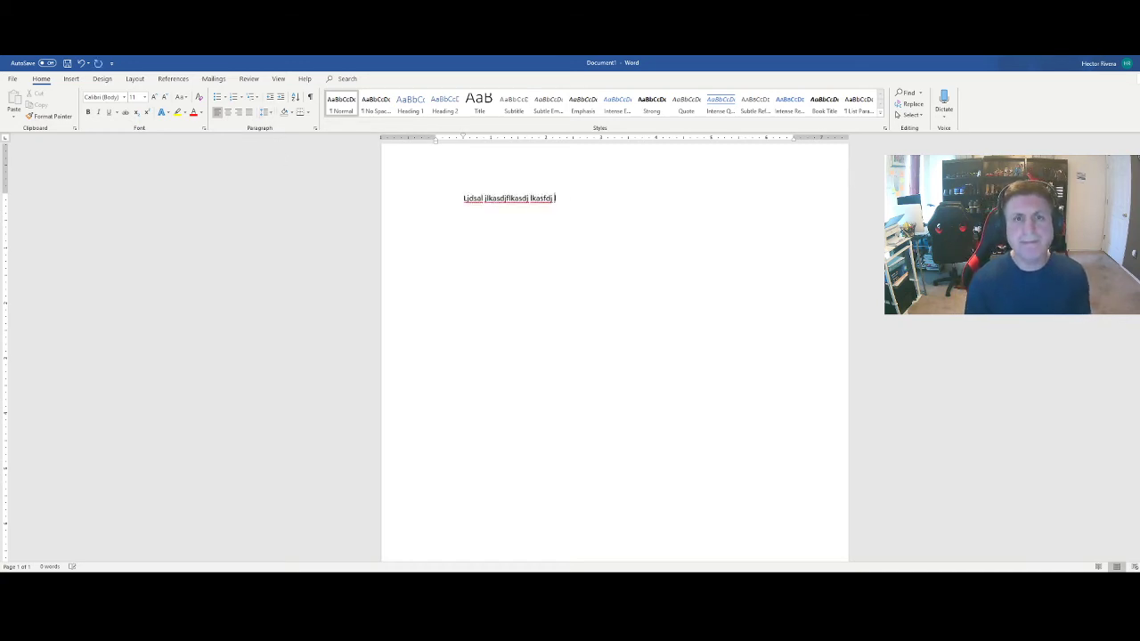
{"action": "type", "text": "lj lakjlasdj flasd dasj l"}
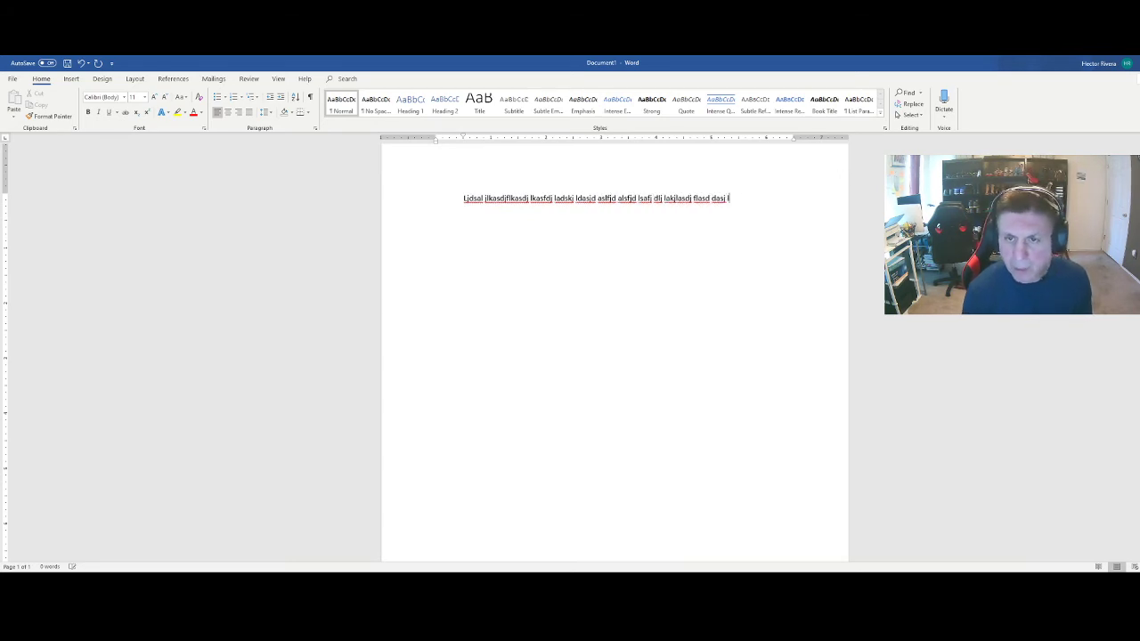
{"action": "type", "text": "asdj lkdasfj lkads jlkfadslkasd flkasdflkasdlk sadlf"}
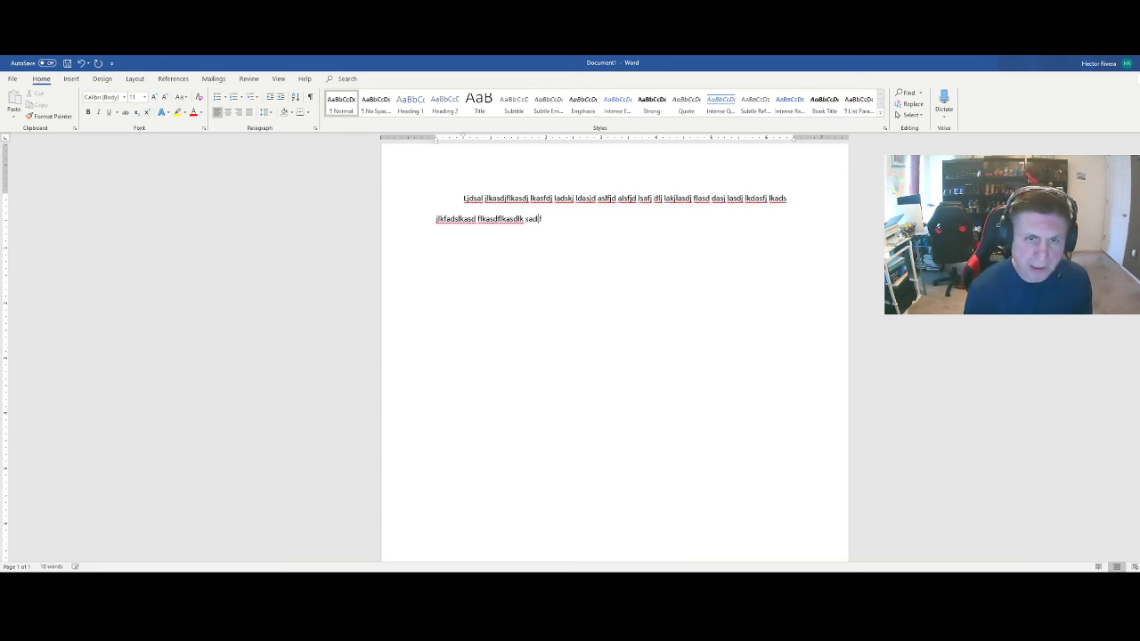
{"action": "type", "text": " lsdaf ldsak lksad lksad jlaskd jdsalfk jasfdlkj dljad sfl"}
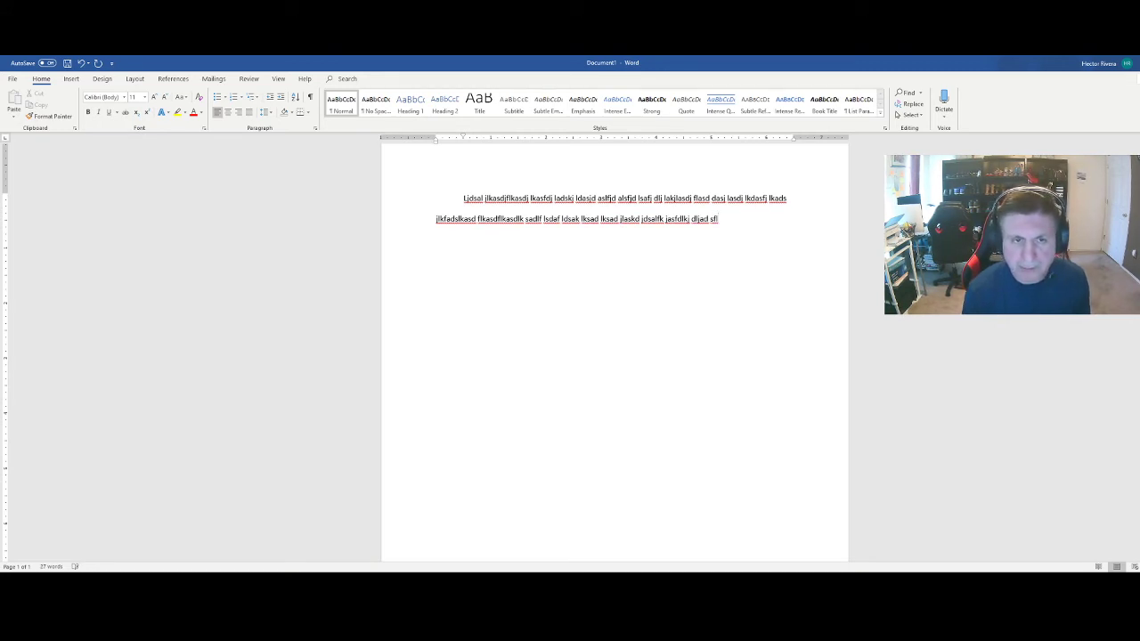
Start a second paragraph below the first and fill it with placeholder text running onto a third line
{"action": "key", "text": "Return"}
{"action": "type", "text": "Lkasdlkadskl jalksdfj ladsjasd kldas flkdasj lkj lkasjd"}
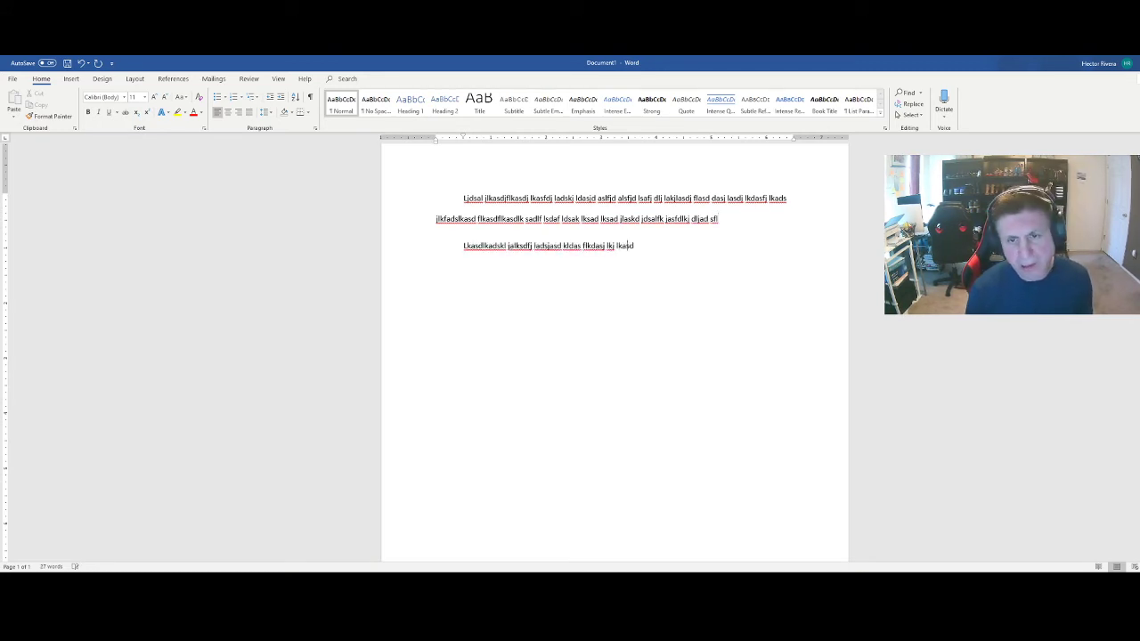
{"action": "type", "text": "lk fdldasj lkfad lsad jlfdasl asdlfkj daslfk jasdlasd"}
{"action": "key", "text": "Tab"}
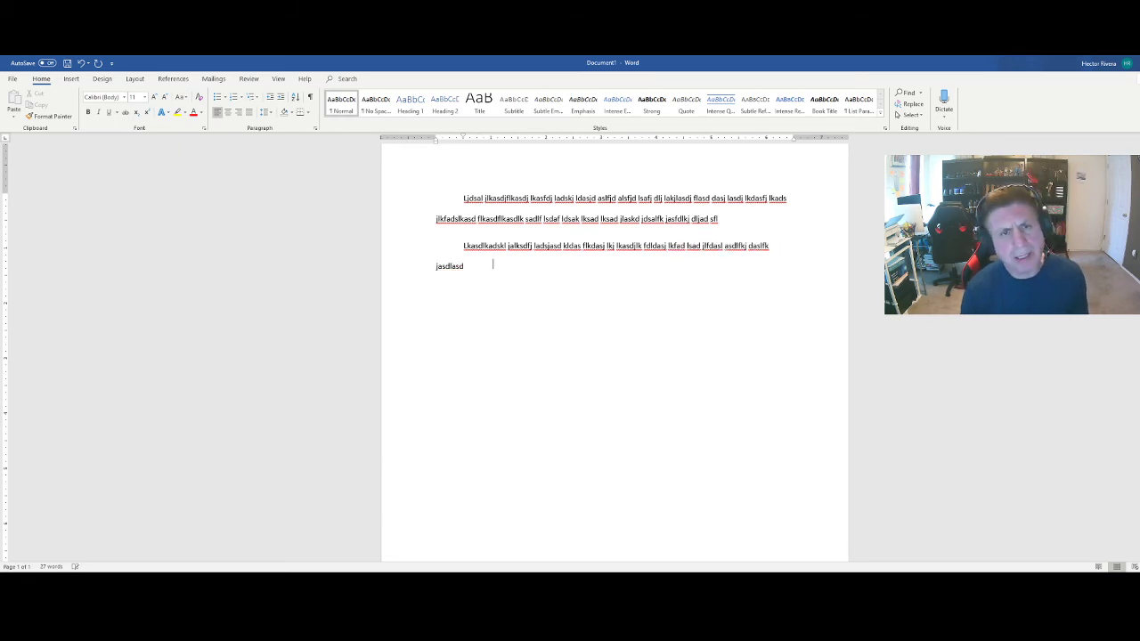
{"action": "type", "text": "flkasdlfasd lfj allk lkasj flkasdjf lkasdj flasd jlfdasj lk"}
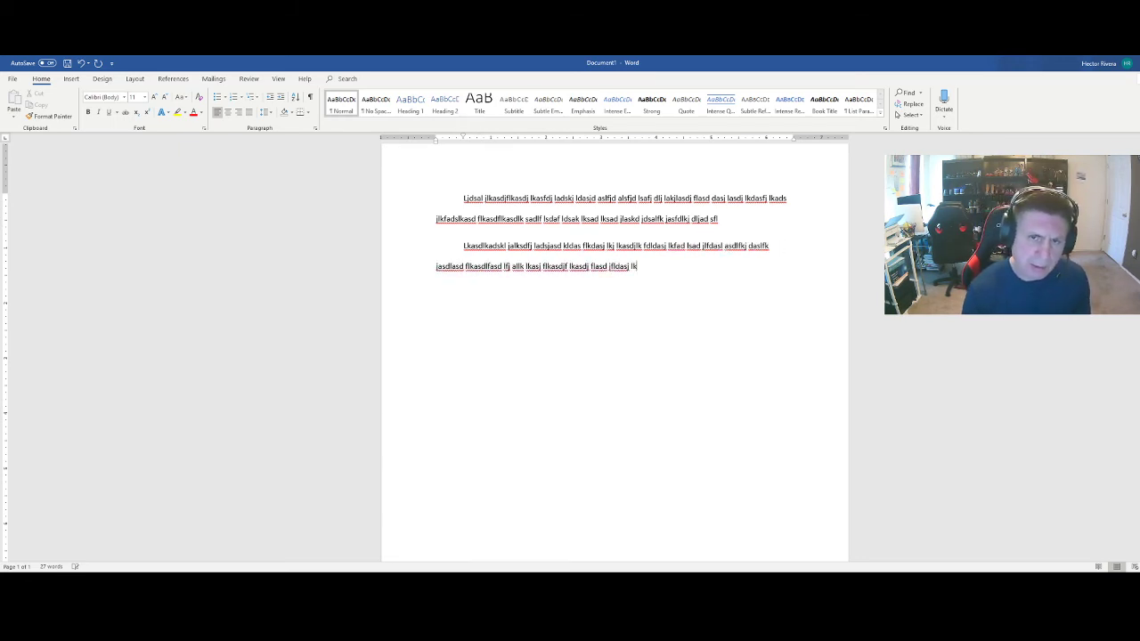
{"action": "type", "text": "asjd lsdalasd lk lasd flasd kldsa lkasdf asd fasd lf lla"}
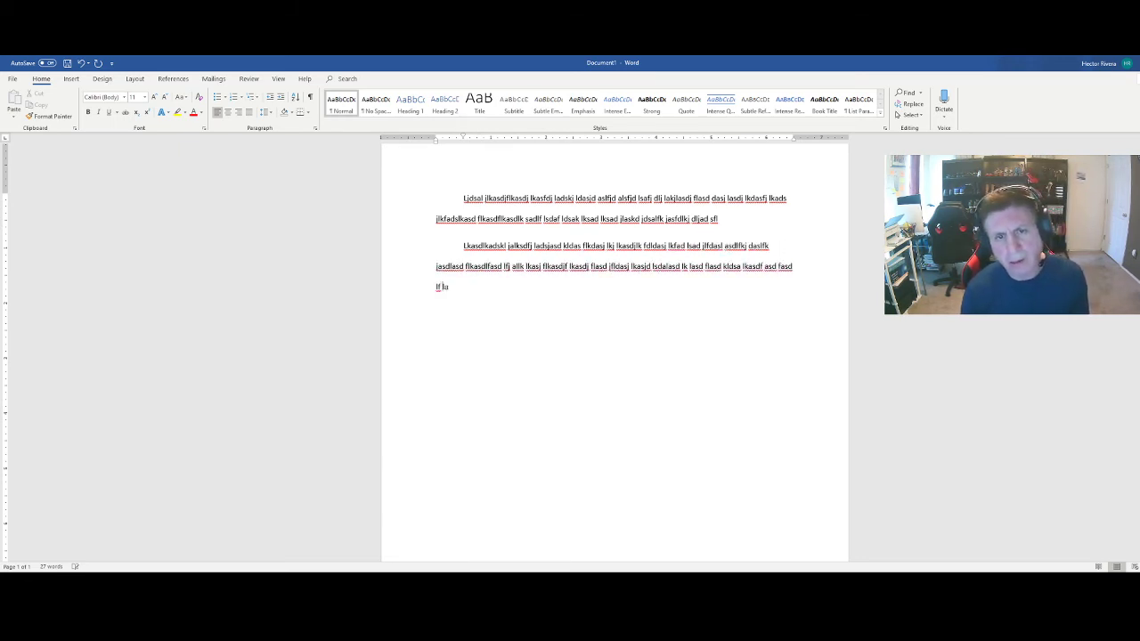
Finish the second paragraph and write a third paragraph of placeholder text below it
{"action": "type", "text": "sd flads fl L jasdkf asdlkf lkasd flkasdjf"}
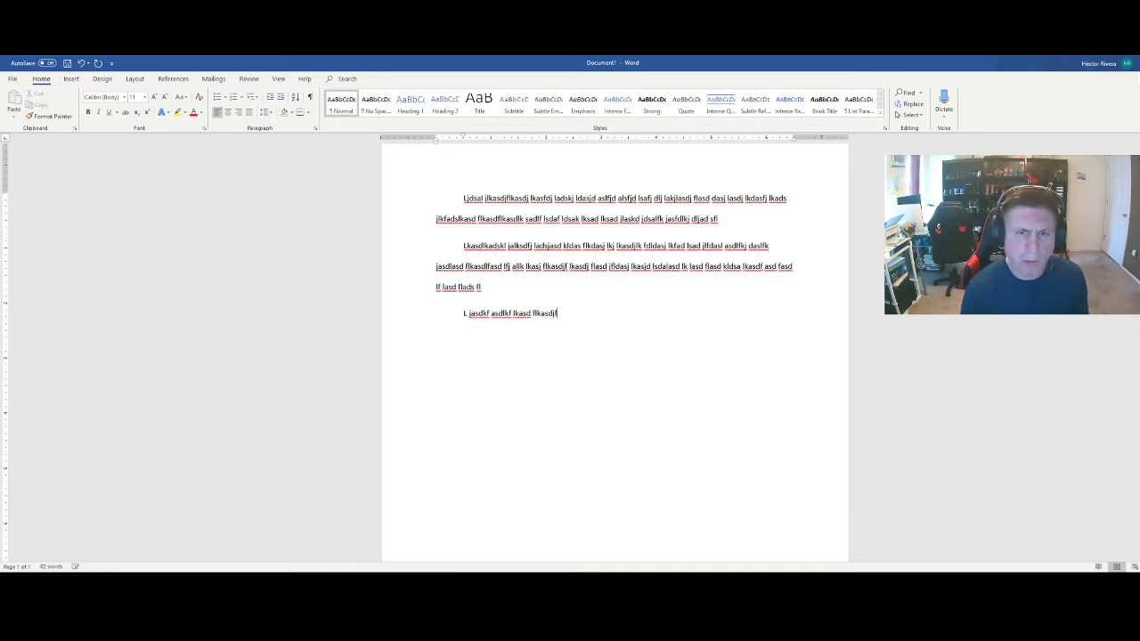
{"action": "type", "text": "ljasdlkj asdlfjasd lfk jadslfj dsalf jlasd kl dflkasd fl"}
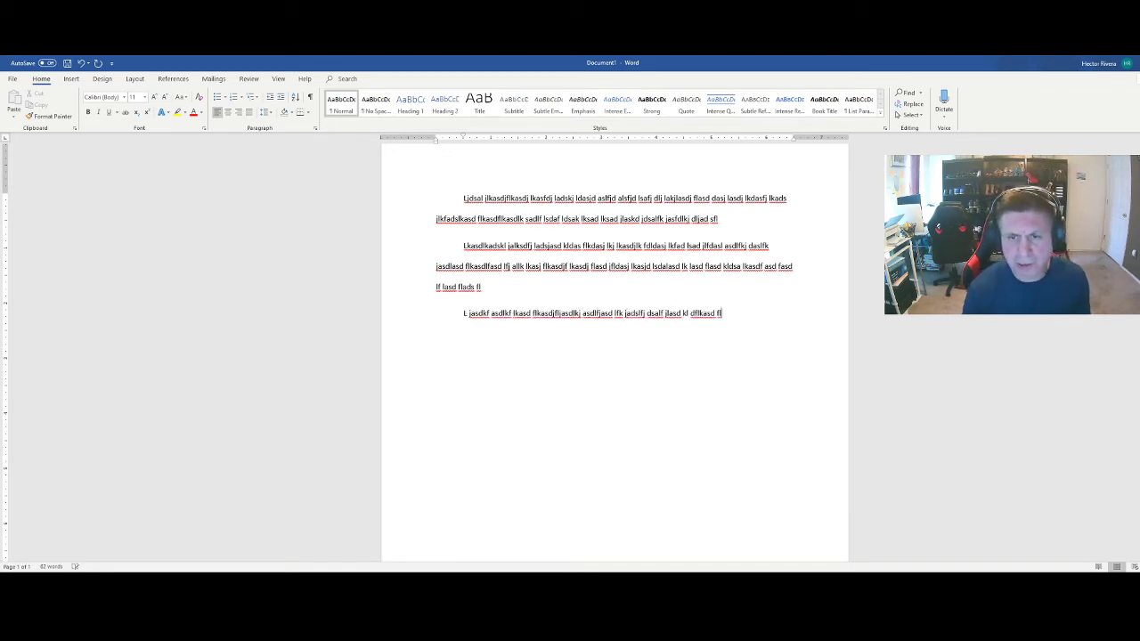
{"action": "type", "text": " asdlkf asdl ldas dsa fdas l flas lf jasldjlkasdj"}
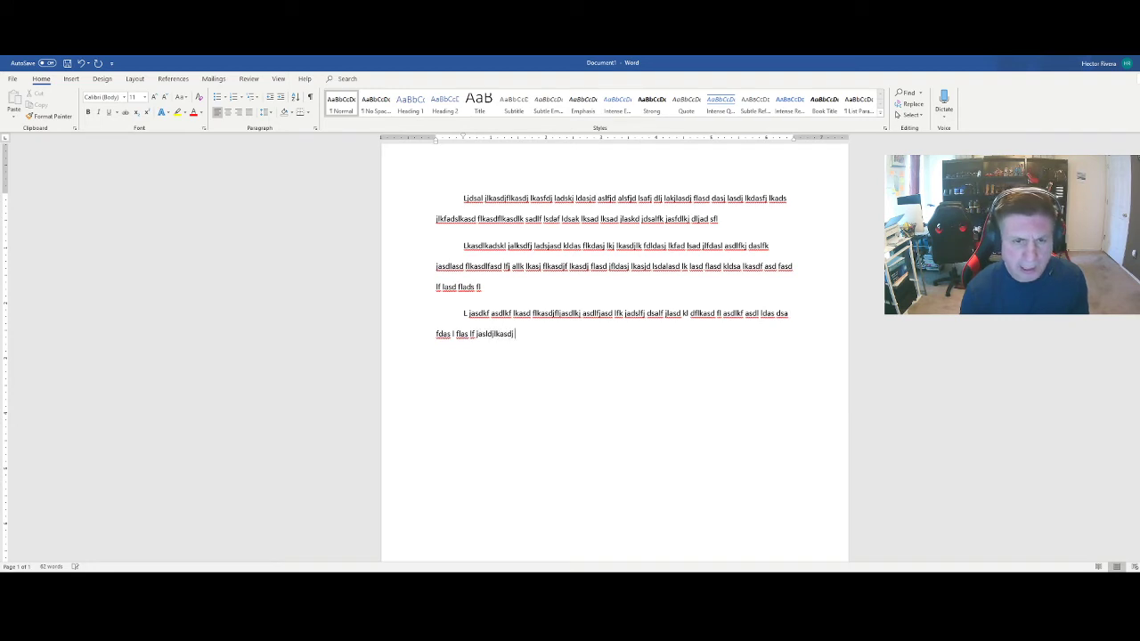
{"action": "type", "text": " flkasdj flasdjlf ads lsadf jlasdjflkasd flkdsal fdalaj sfl"}
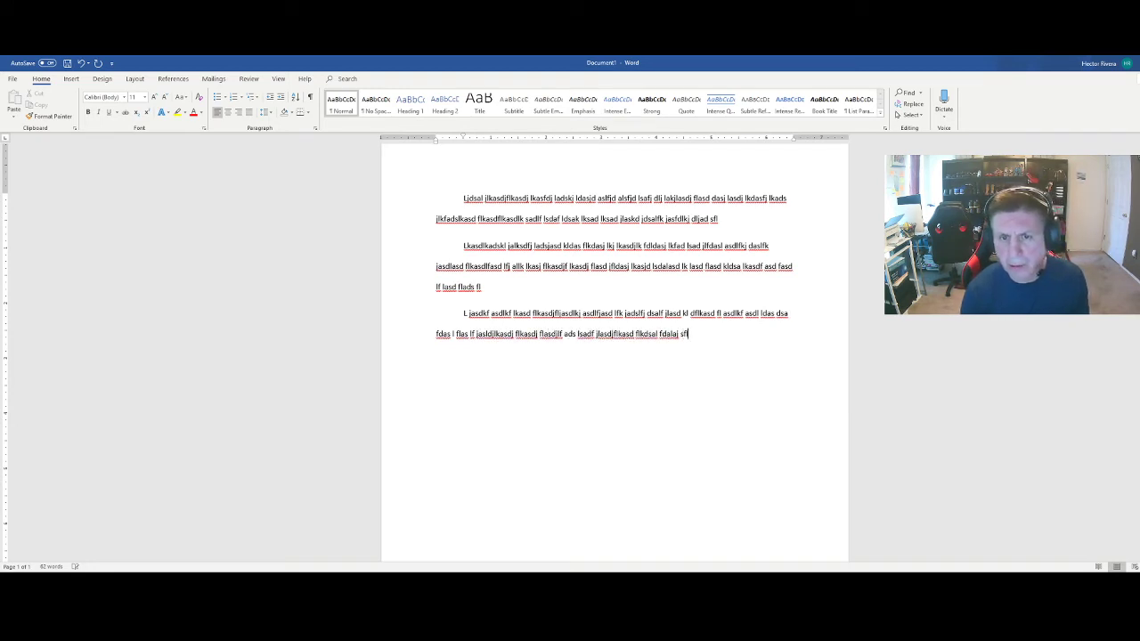
{"action": "type", "text": " asfl asdlf asd fasldk flas l al alf"}
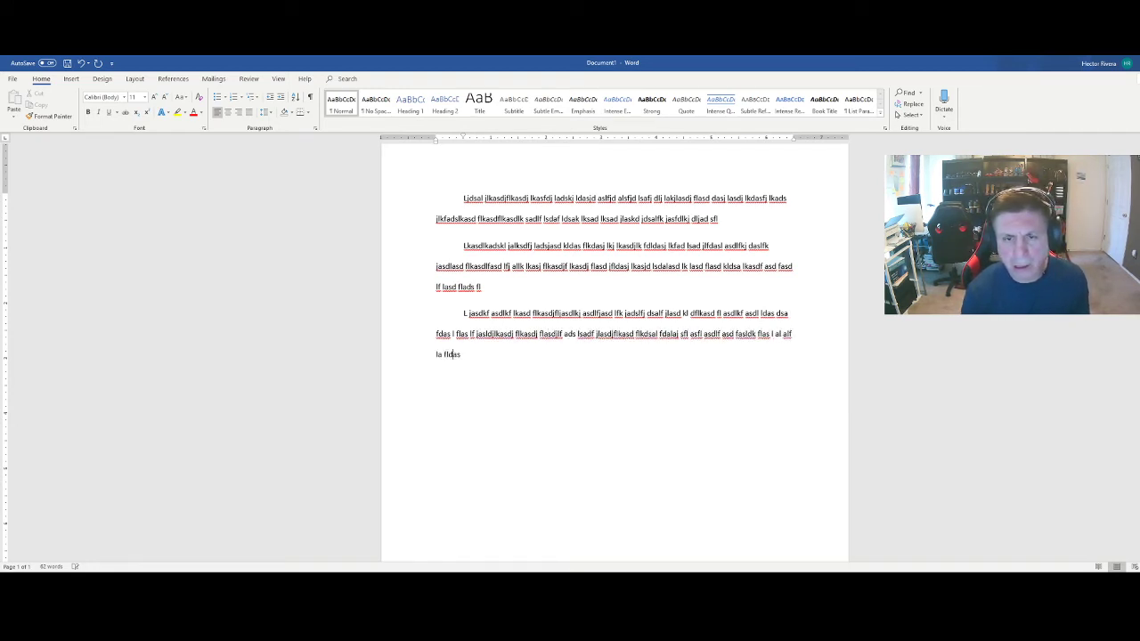
Complete the third paragraph and add a fourth, two-line paragraph of placeholder text
{"action": "type", "text": " la flldas flasd Lasd fjasdl ldas ldas fjdasljfadsflasd lfasd lkfj"}
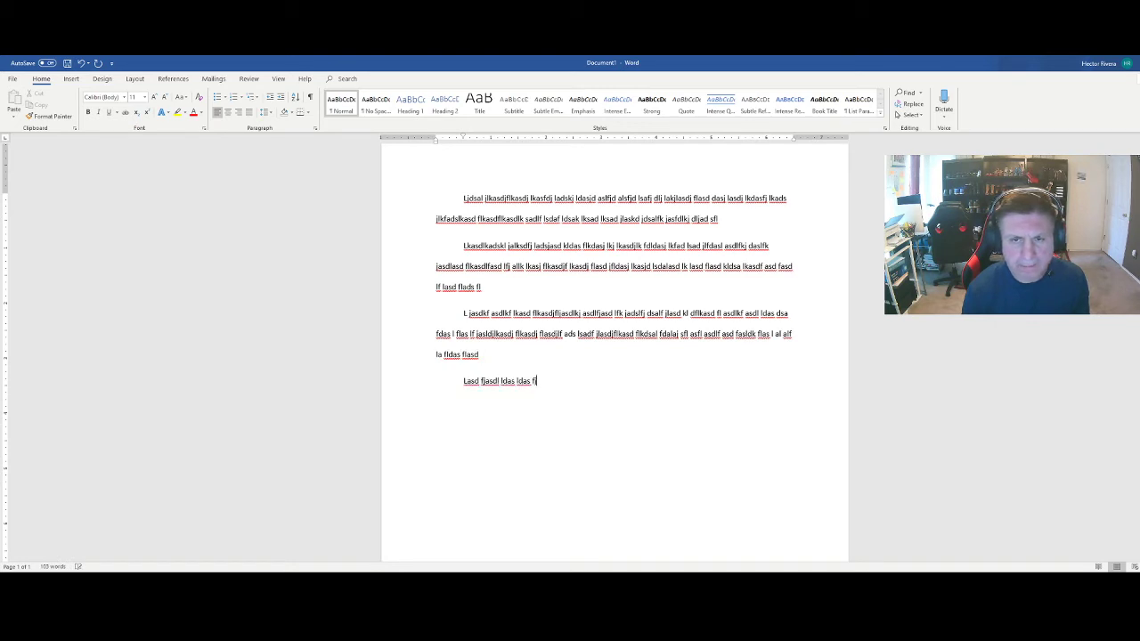
{"action": "type", "text": " al fasd fasdlk falsd fj"}
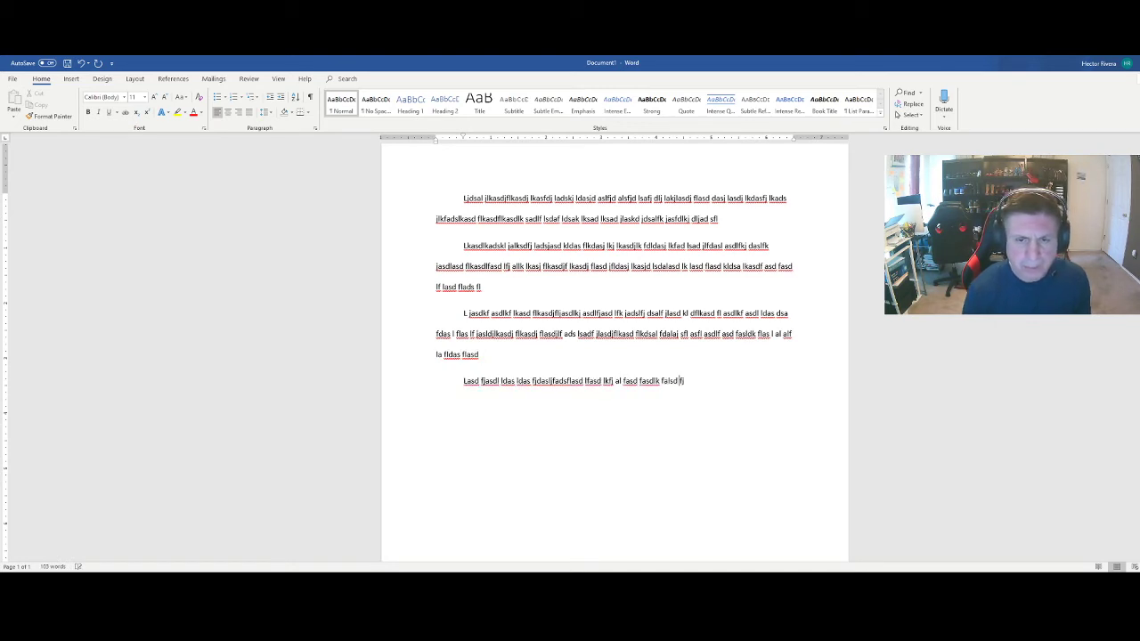
{"action": "type", "text": "adsl flasdlfa sjdfl asdlf asdl fjalsj fldas lf lasf fjla"}
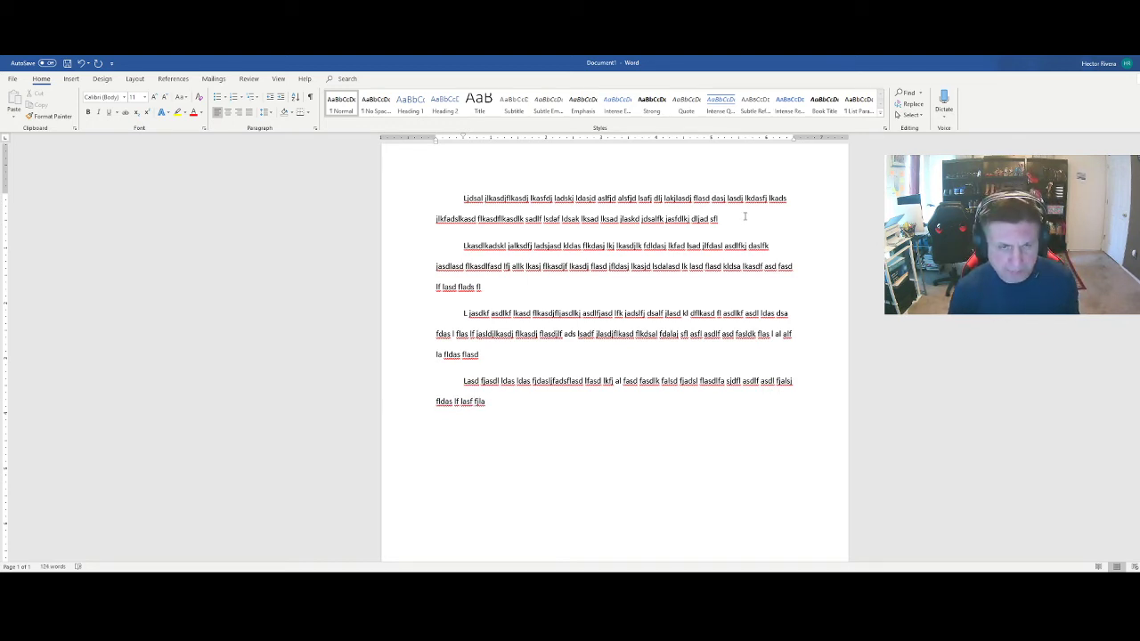
Insert an MLA citation at the end of each of the four paragraphs, using a different saved source for each
{"action": "left_click", "coordinate": [178, 80]}
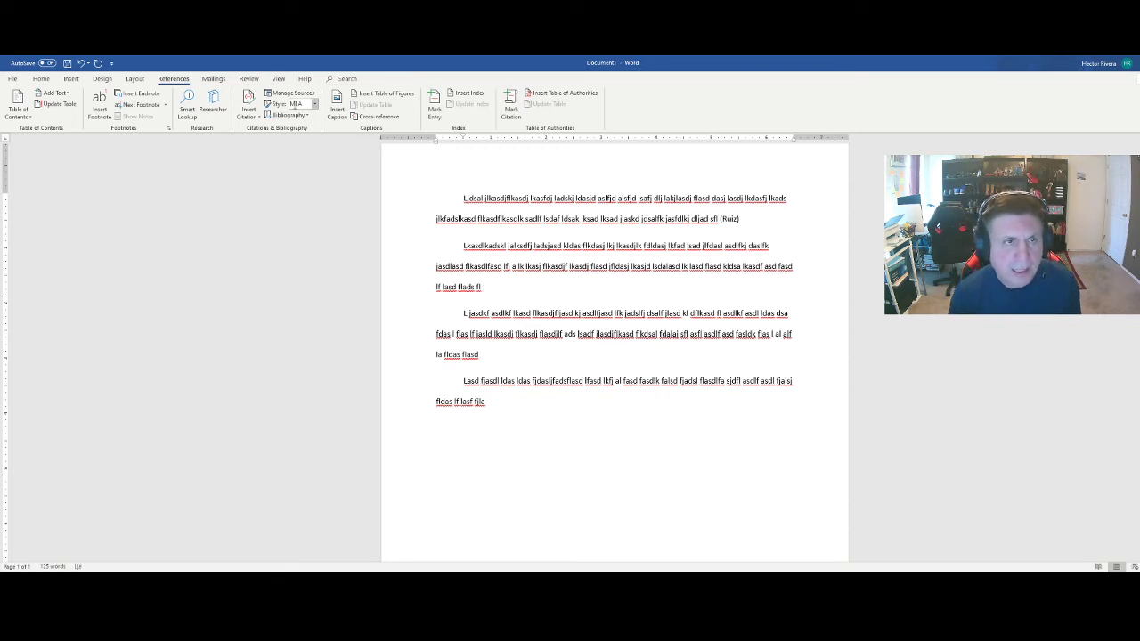
{"action": "left_click", "coordinate": [249, 113]}
{"action": "left_click", "coordinate": [276, 209]}
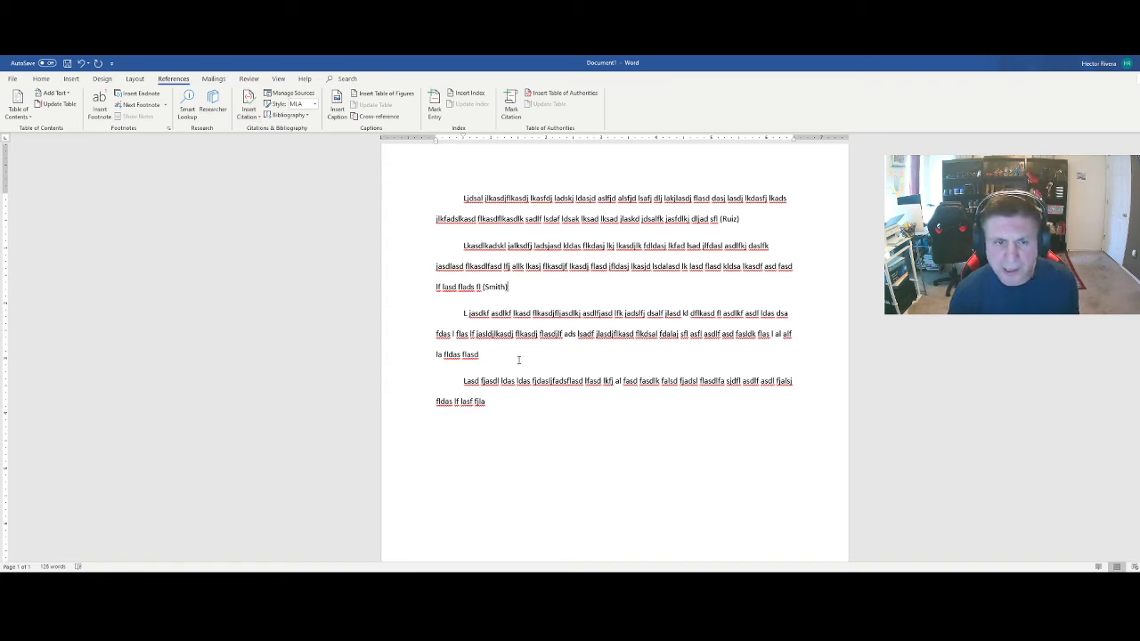
{"action": "left_click", "coordinate": [285, 278]}
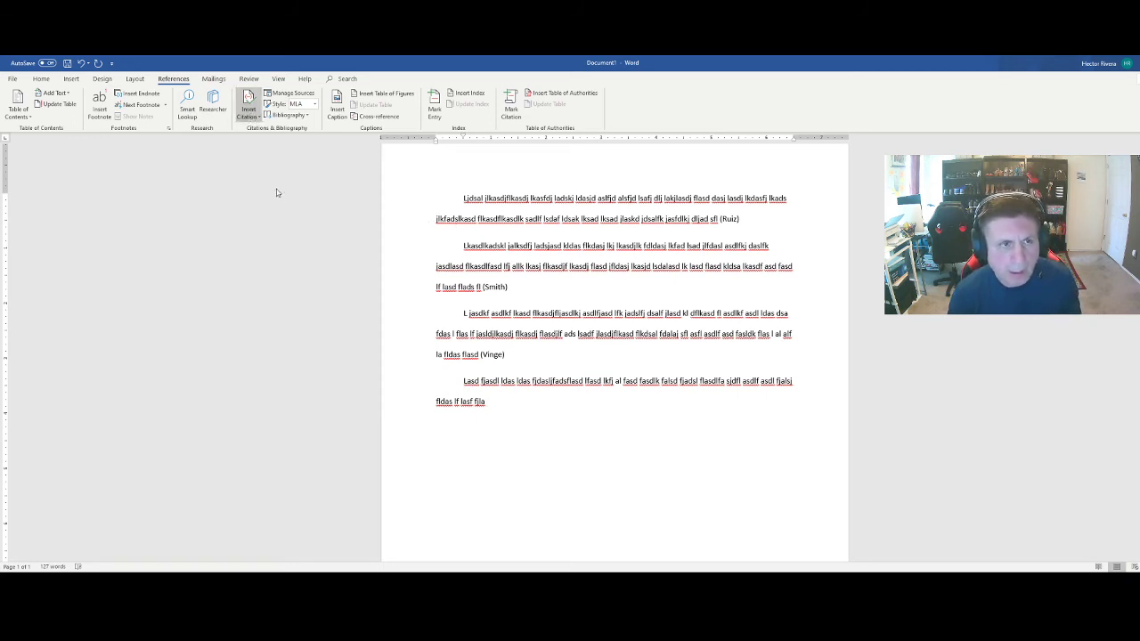
{"action": "left_click", "coordinate": [287, 135]}
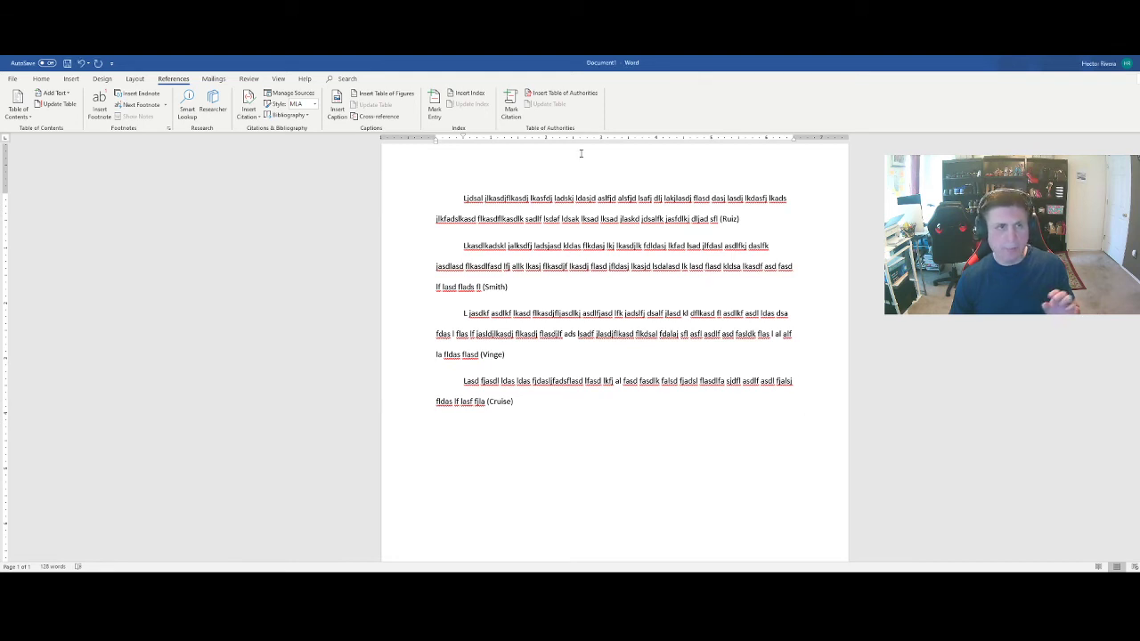
Open Researcher and search for sources on "technological singularity"
{"action": "left_click", "coordinate": [214, 99]}
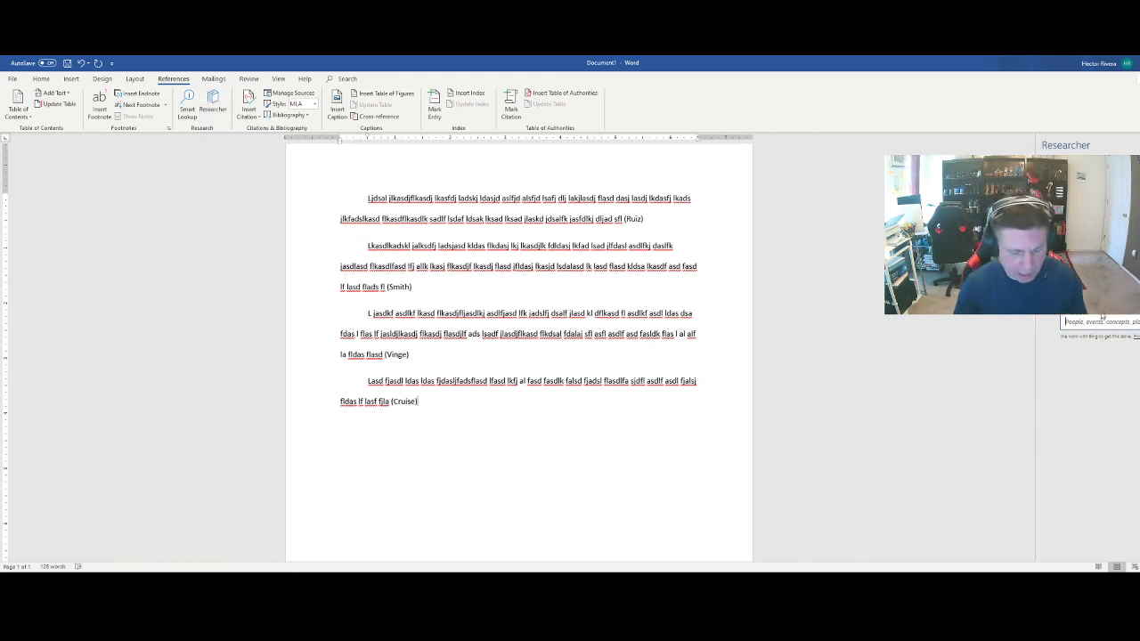
{"action": "type", "text": "technological sin"}
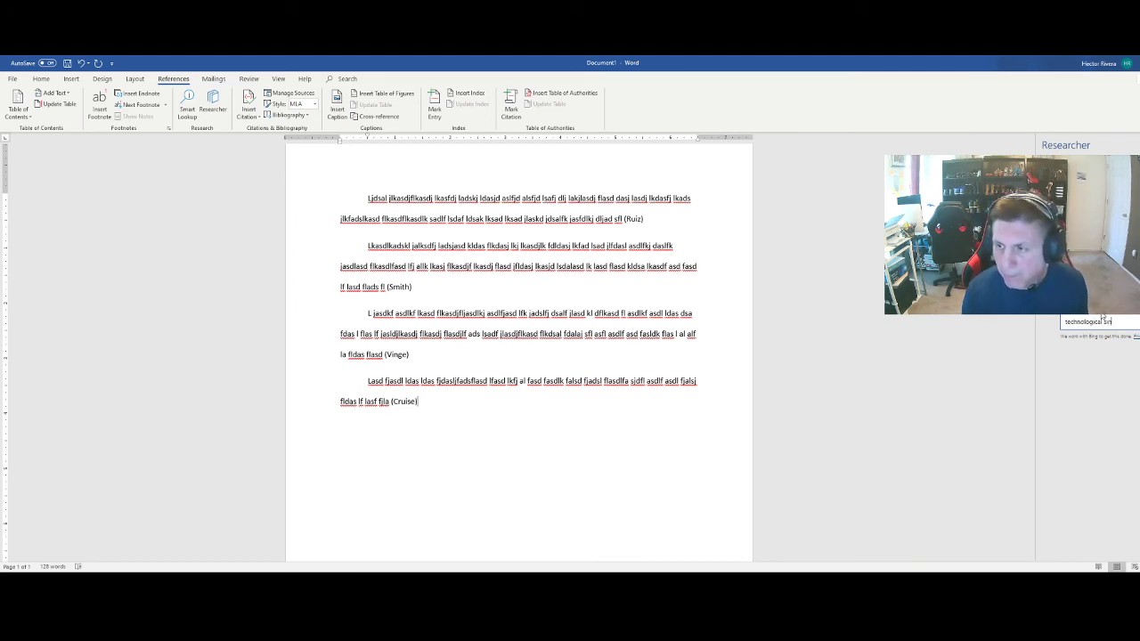
{"action": "type", "text": "gularity"}
{"action": "key", "text": "Return"}
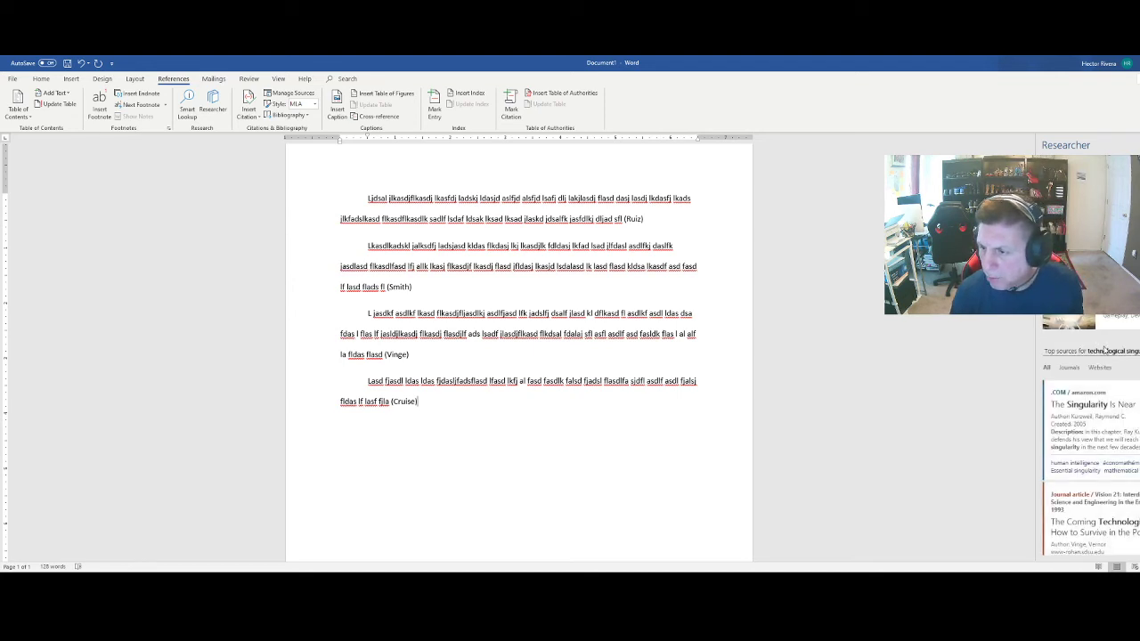
Cite the journal article "The Coming Technological Singularity" from the Researcher results after the fourth paragraph, and delete that extra citation
{"action": "scroll", "coordinate": [1130, 388], "scroll_direction": "down", "scroll_amount": 3}
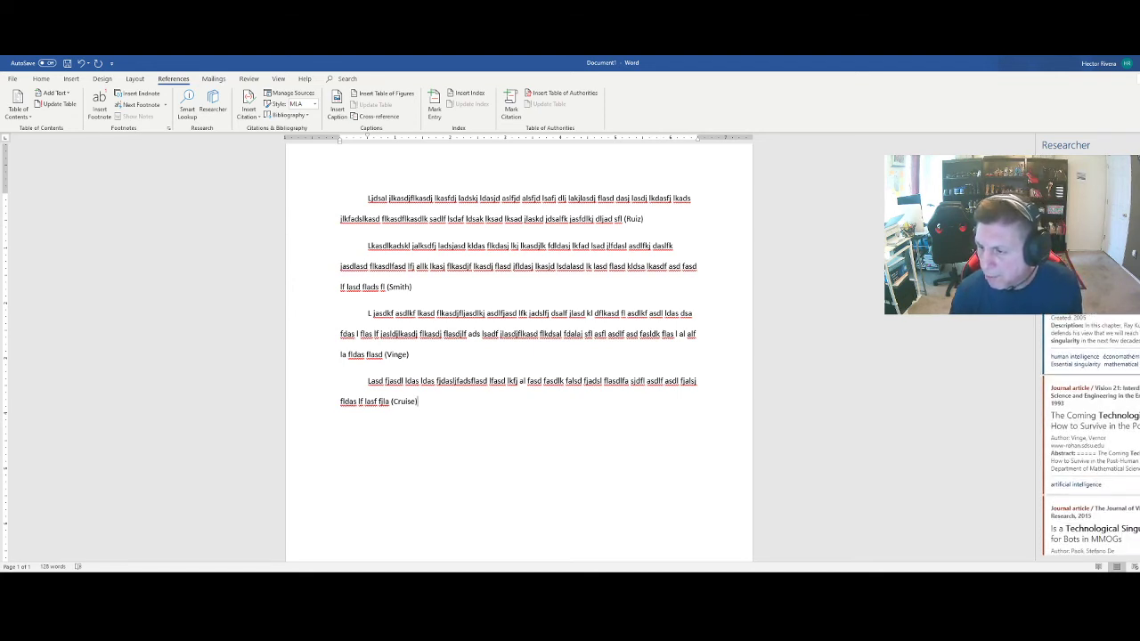
{"action": "scroll", "coordinate": [1091, 436], "scroll_direction": "up", "scroll_amount": 3}
{"action": "scroll", "coordinate": [1091, 437], "scroll_direction": "down", "scroll_amount": 3}
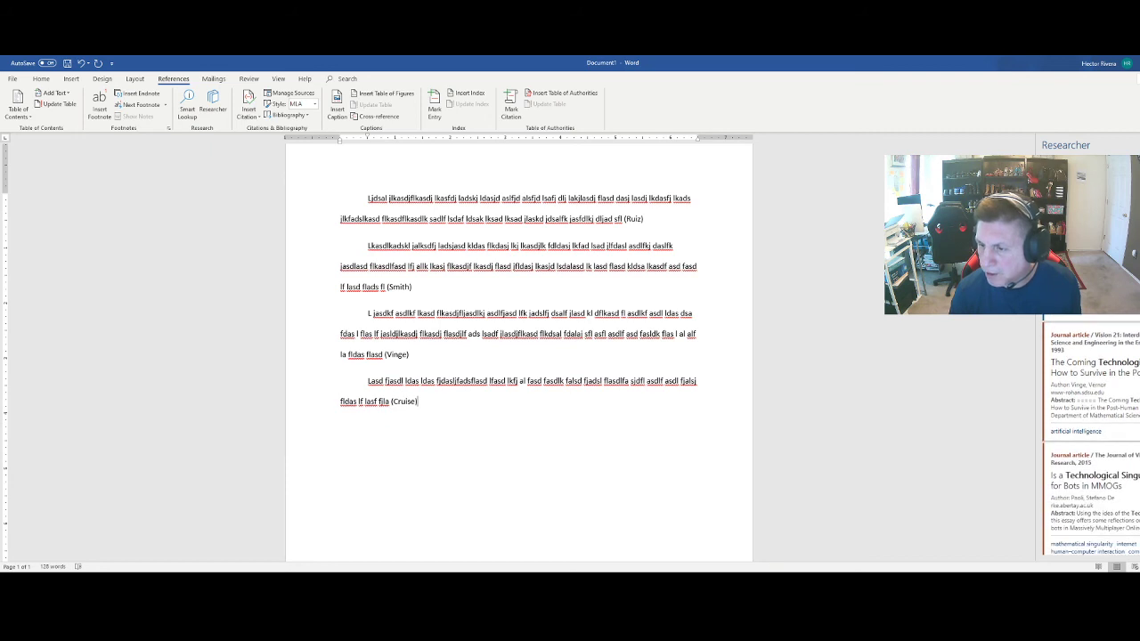
{"action": "left_click", "coordinate": [1131, 337]}
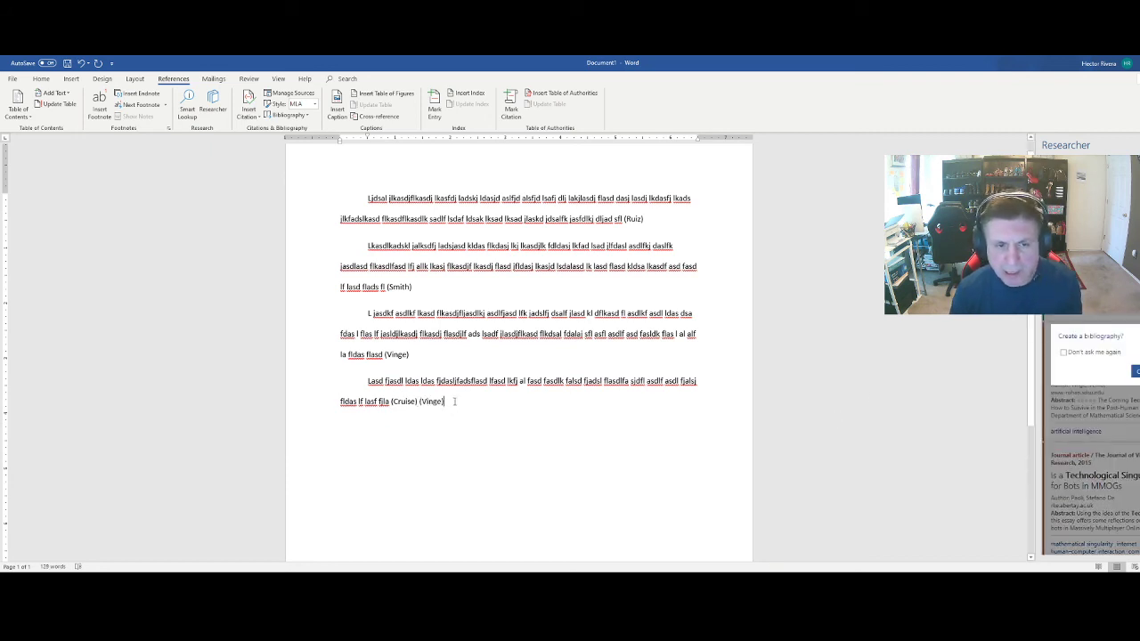
{"action": "left_click_drag", "start_coordinate": [449, 401], "coordinate": [410, 402]}
{"action": "key", "text": "BackSpace"}
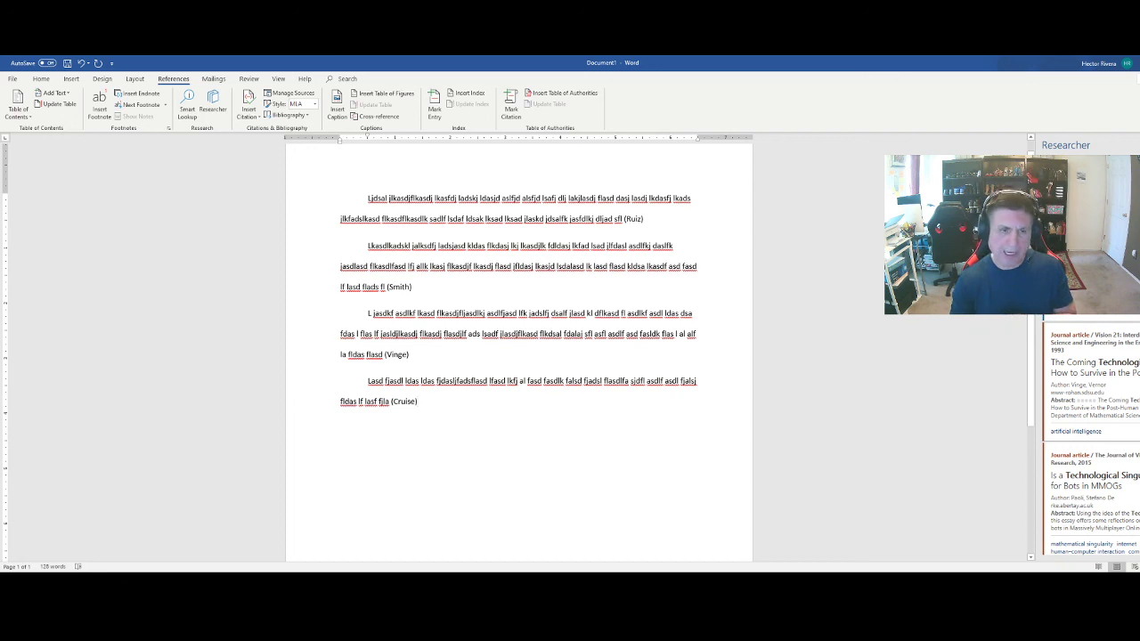
Insert a page break below the fourth paragraph and add a Works Cited bibliography on the new page
{"action": "left_click", "coordinate": [71, 78]}
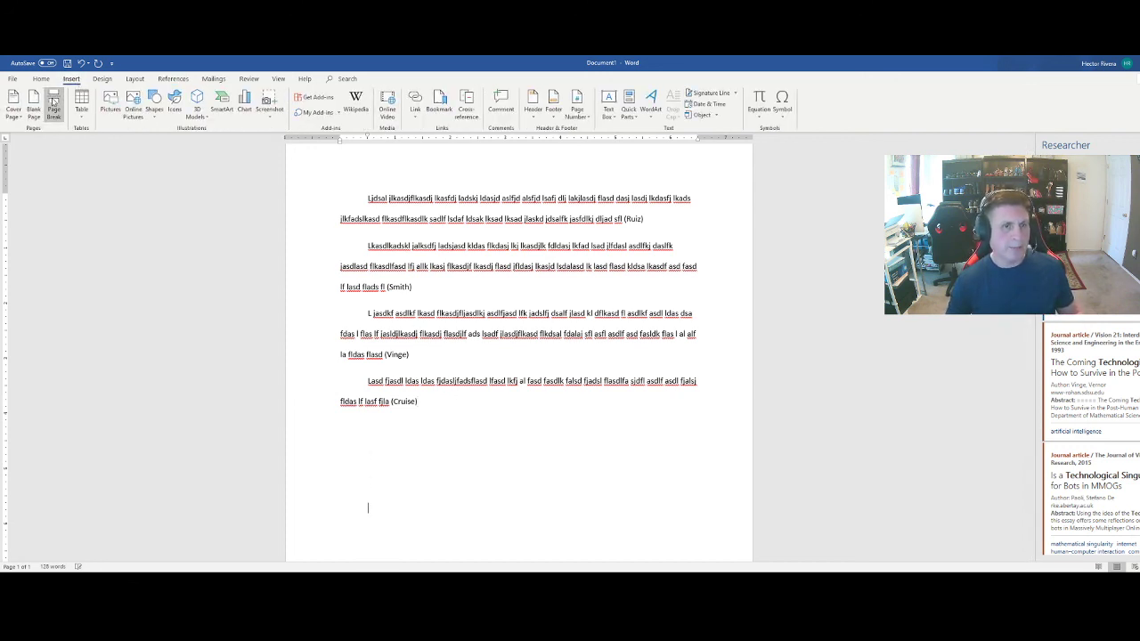
{"action": "left_click", "coordinate": [53, 105]}
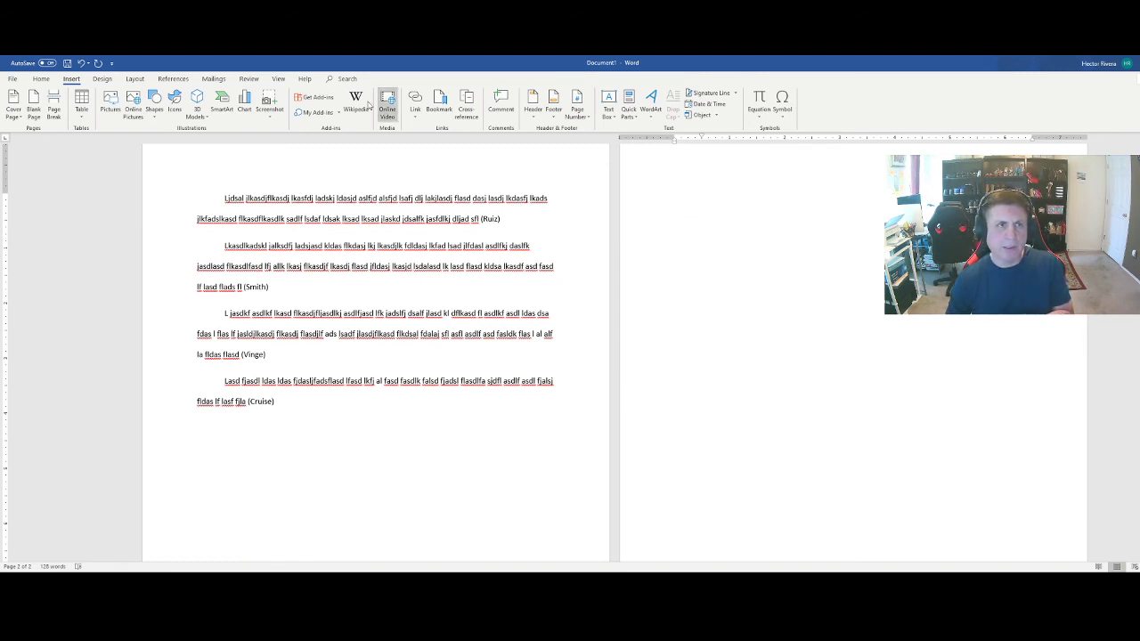
{"action": "left_click", "coordinate": [183, 79]}
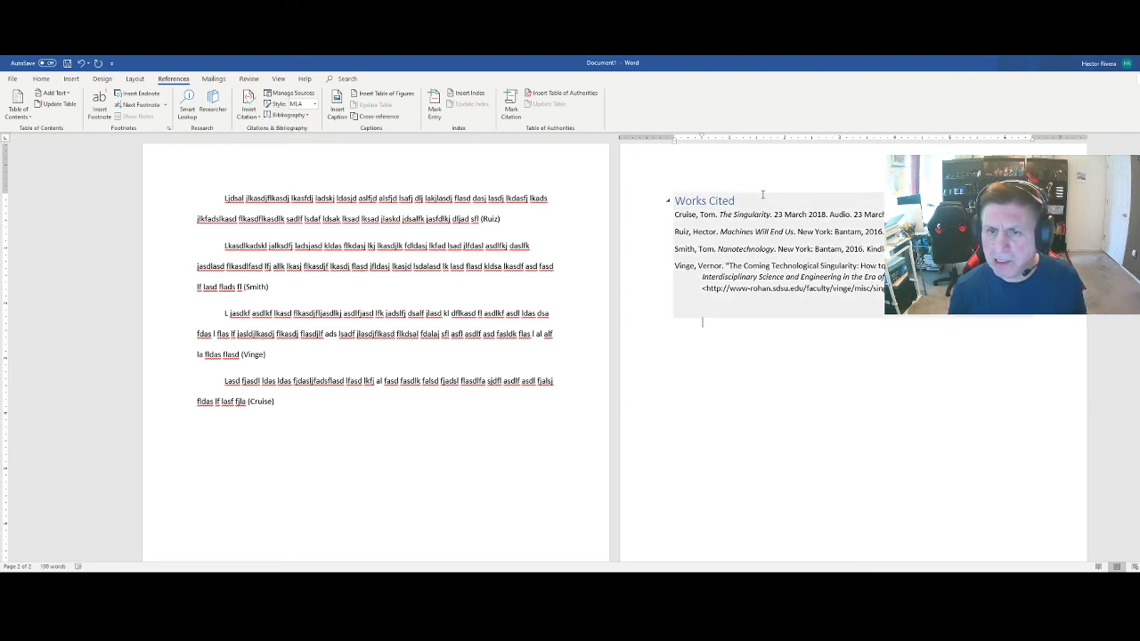
Change the Works Cited heading's font colour to black and centre the heading
{"action": "left_click_drag", "start_coordinate": [743, 202], "coordinate": [688, 204]}
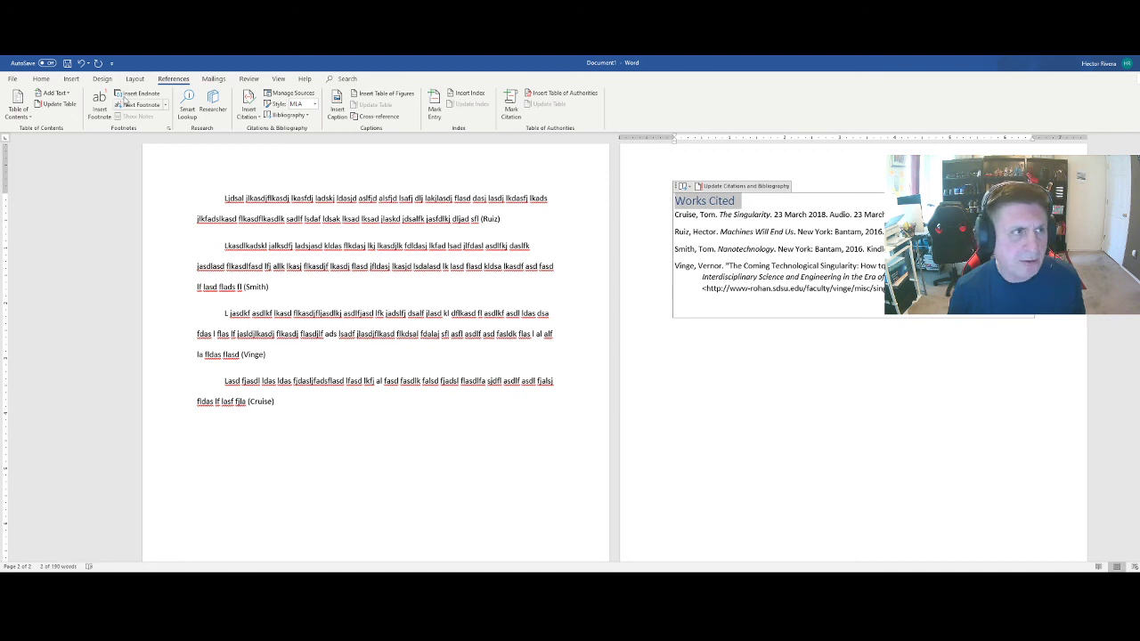
{"action": "left_click", "coordinate": [41, 79]}
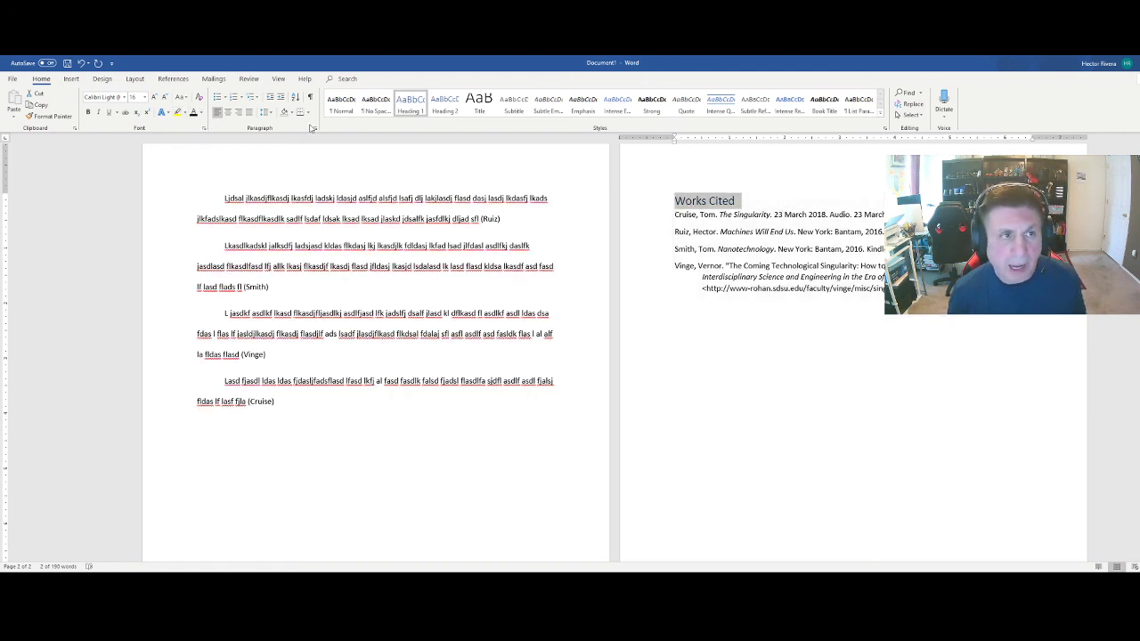
{"action": "left_click", "coordinate": [238, 112]}
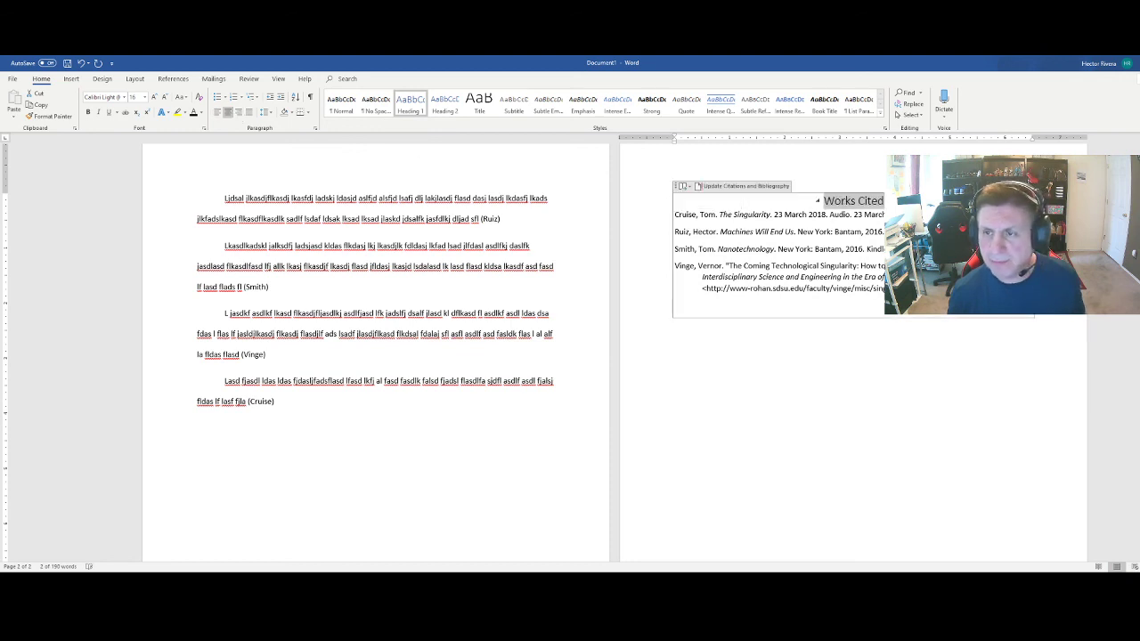
Add a blank line between the Works Cited heading and the first bibliography entry
{"action": "key", "text": "Return"}
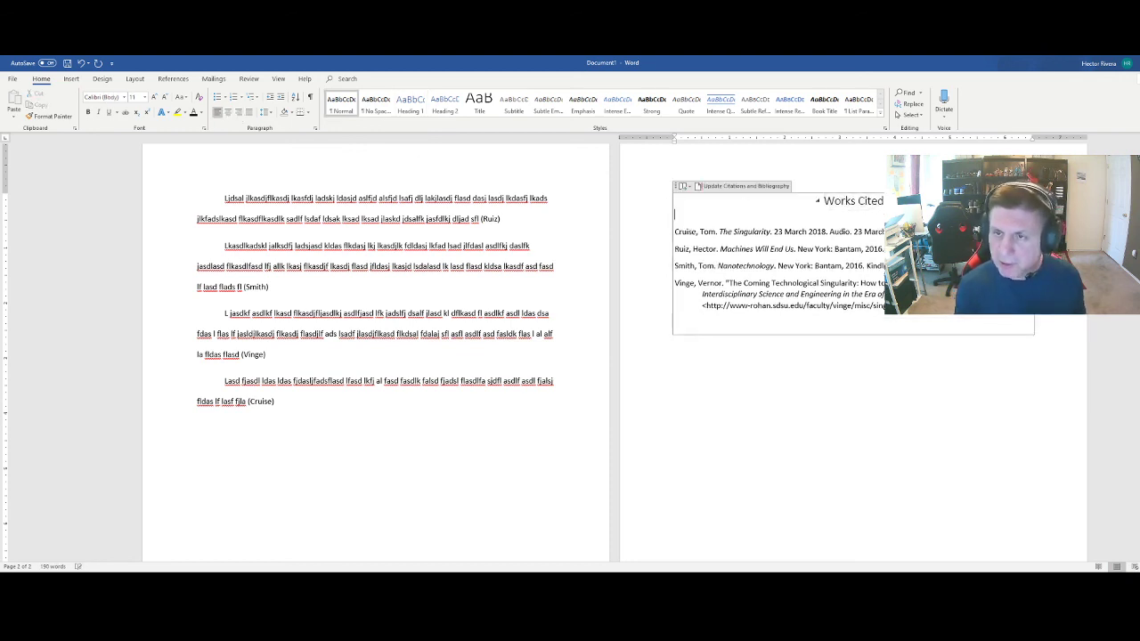
{"action": "scroll", "coordinate": [911, 372], "scroll_direction": "down", "scroll_amount": 1}
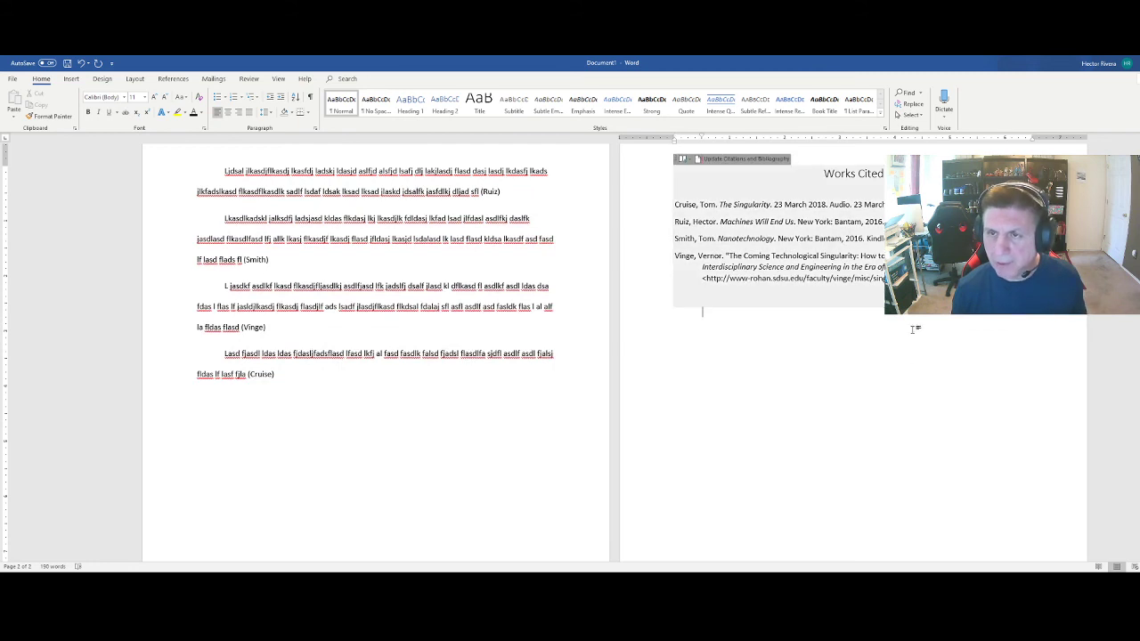
{"action": "left_click", "coordinate": [911, 383]}
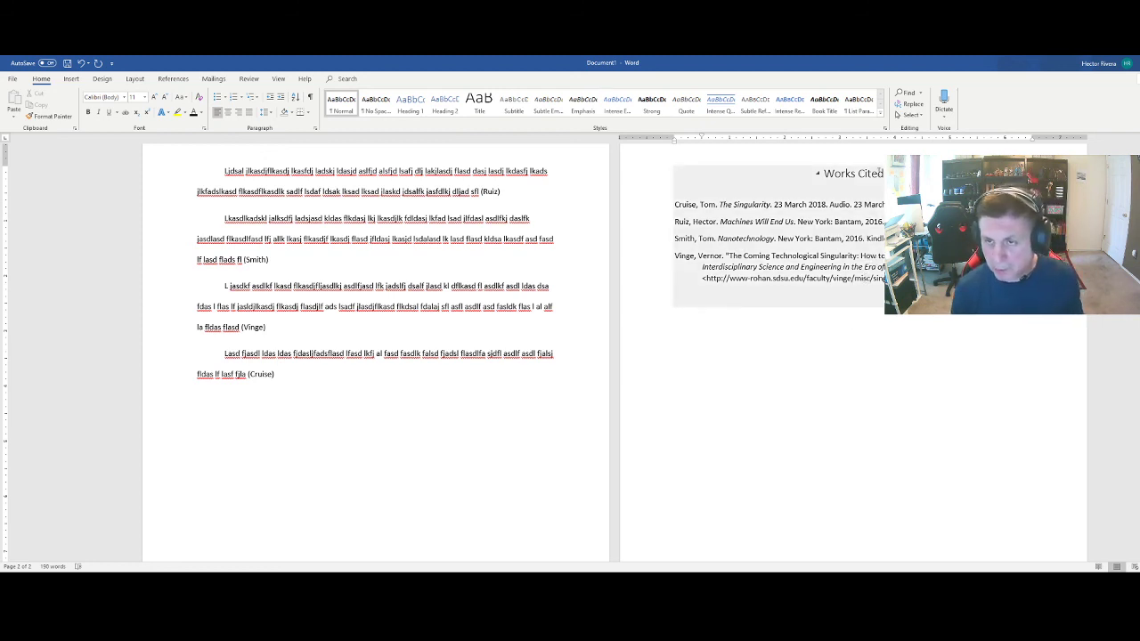
{"action": "scroll", "coordinate": [813, 223], "scroll_direction": "up", "scroll_amount": 1}
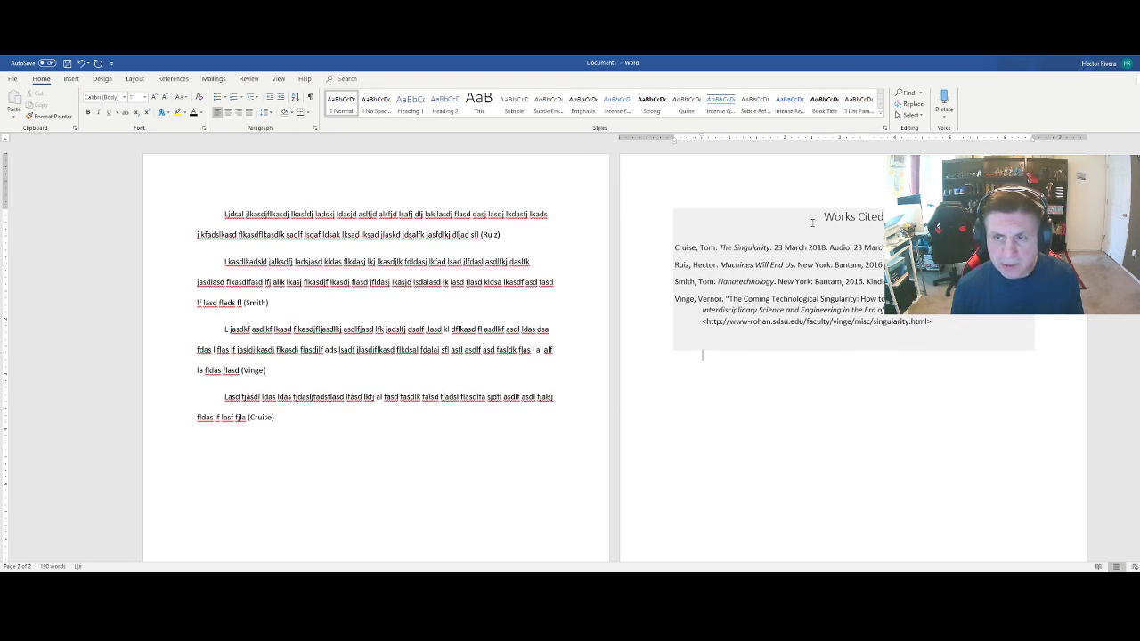